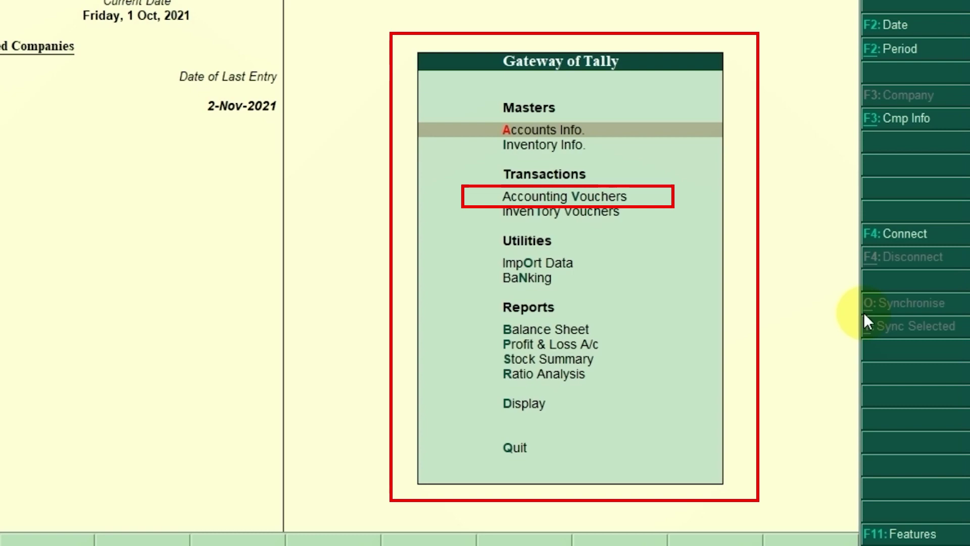
Open Accounting Vouchers from the Gateway of Tally.
{"action": "key", "text": "Down"}
{"action": "key", "text": "Down"}
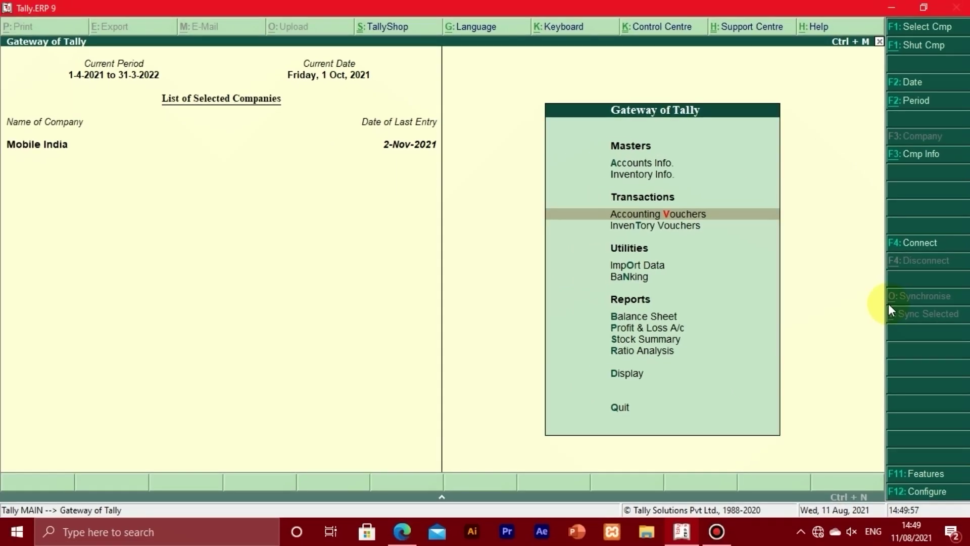
{"action": "key", "text": "Return"}
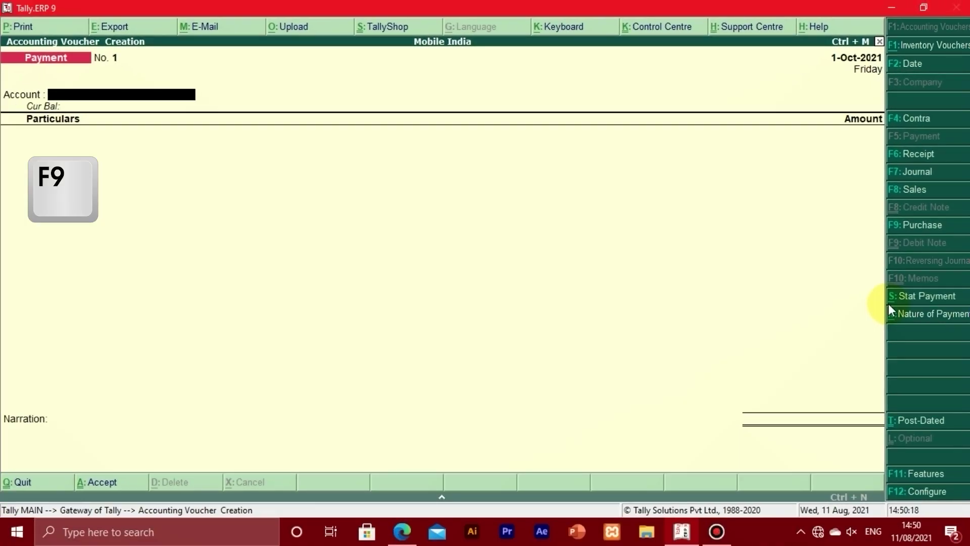
Switch to a Purchase voucher and enter supplier invoice number 4042 from the PDF invoice.
{"action": "key", "text": "F9"}
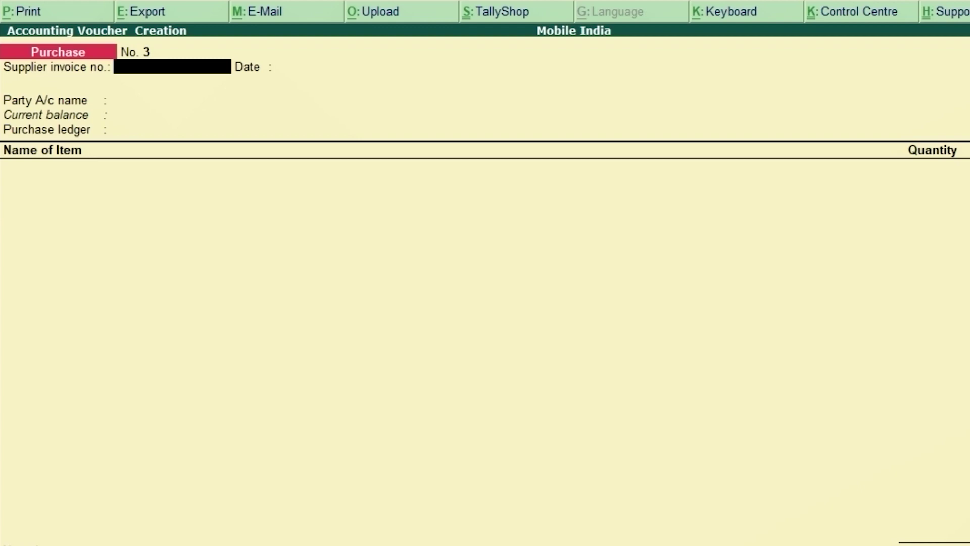
{"action": "key", "text": "alt+Tab"}
{"action": "type", "text": "4042"}
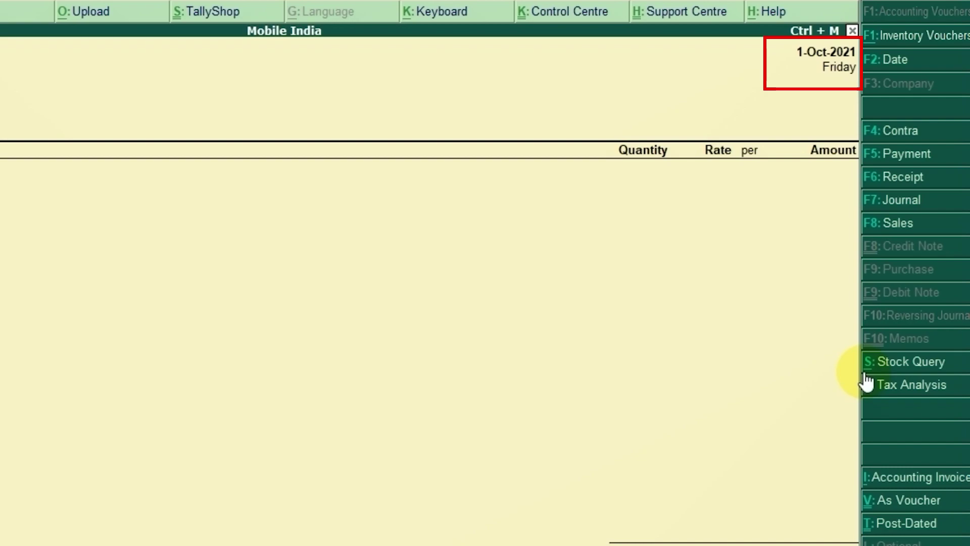
Date the voucher 2-Nov-2021, accept the invoice date, and reach the party ledger list.
{"action": "key", "text": "F2"}
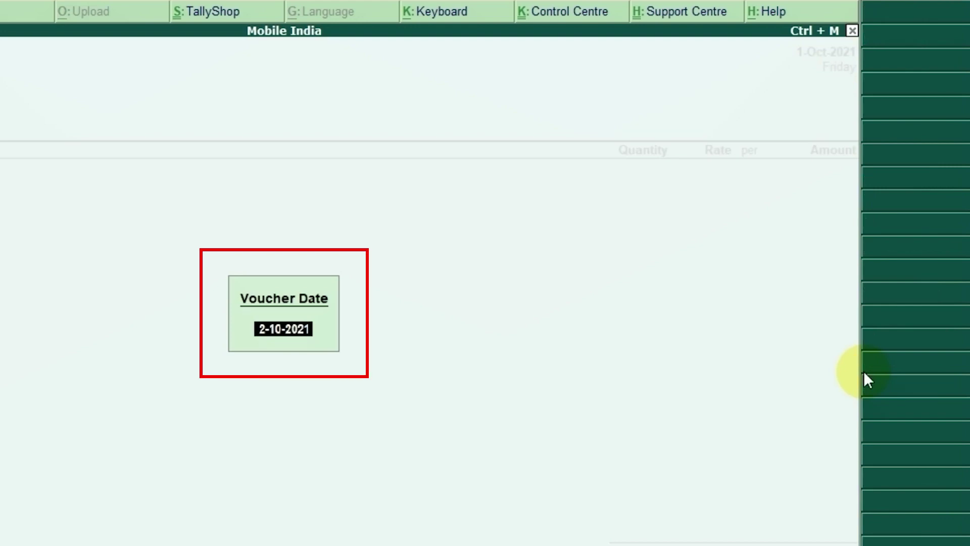
{"action": "type", "text": "2-11"}
{"action": "key", "text": "Return"}
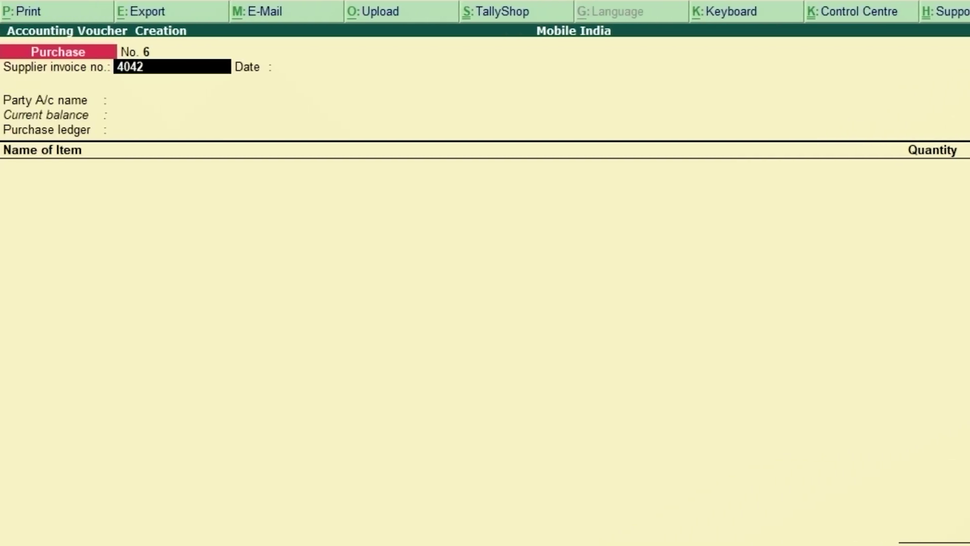
{"action": "key", "text": "Return"}
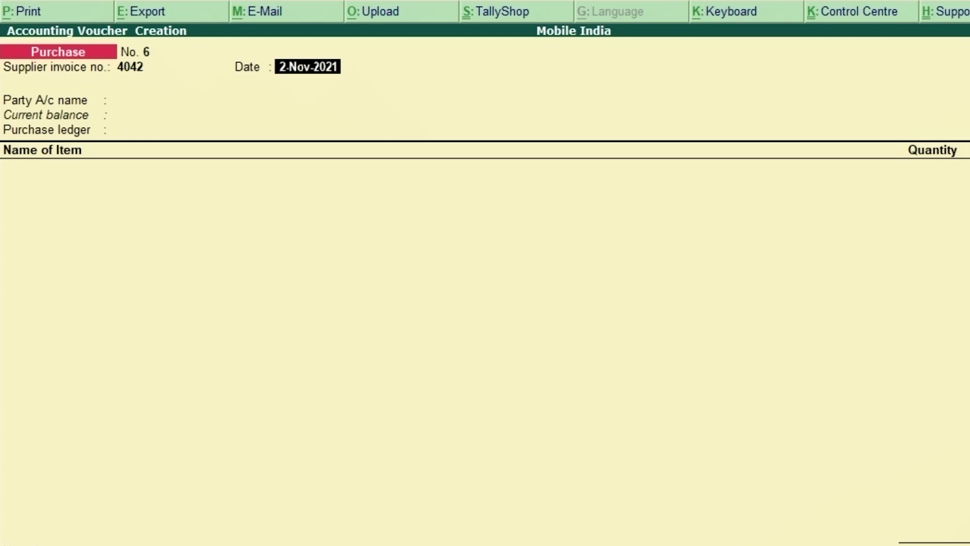
{"action": "key", "text": "Return"}
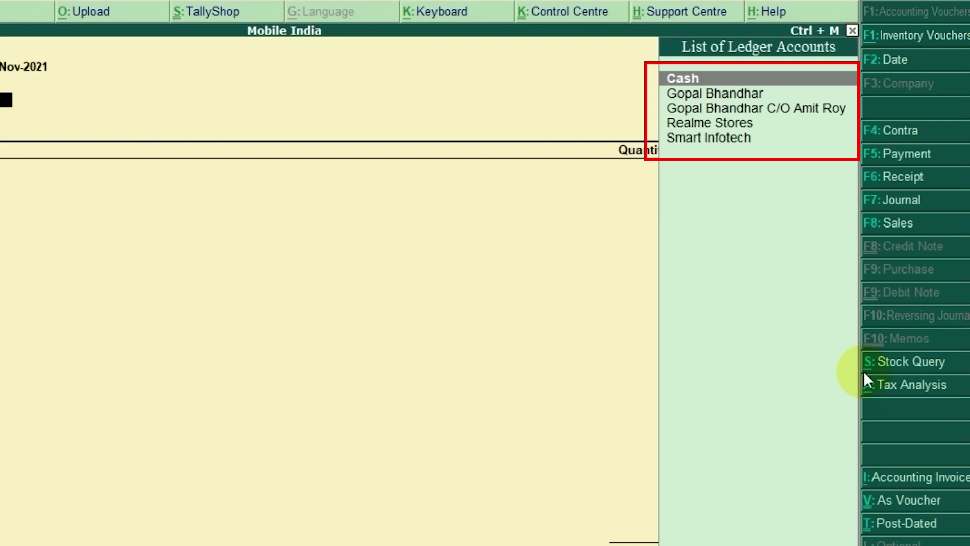
{"action": "key", "text": "Down"}
{"action": "key", "text": "Down"}
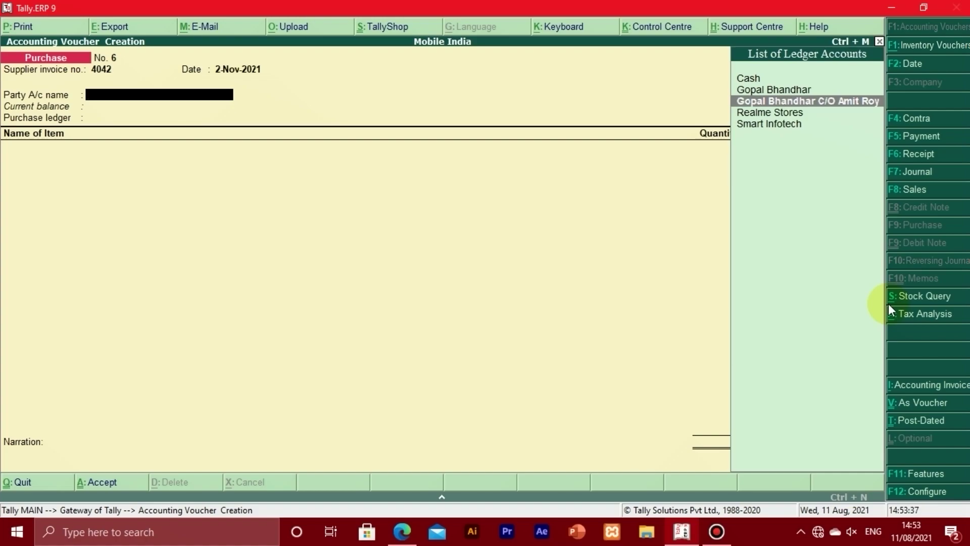
{"action": "key", "text": "alt+Tab"}
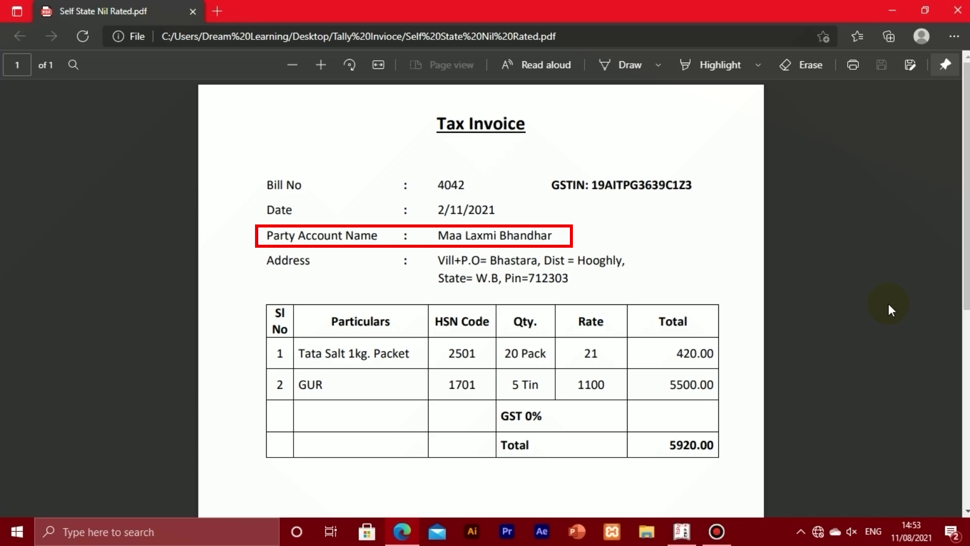
{"action": "key", "text": "alt+Tab"}
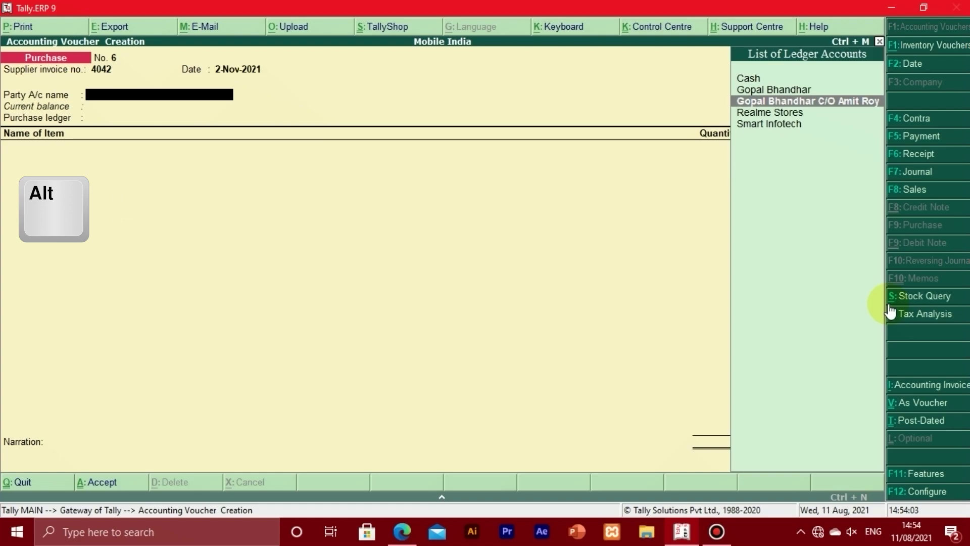
Create a new ledger named 'Maa Laxmi Bhandhar', skipping the alias to reach its group.
{"action": "key", "text": "alt+c"}
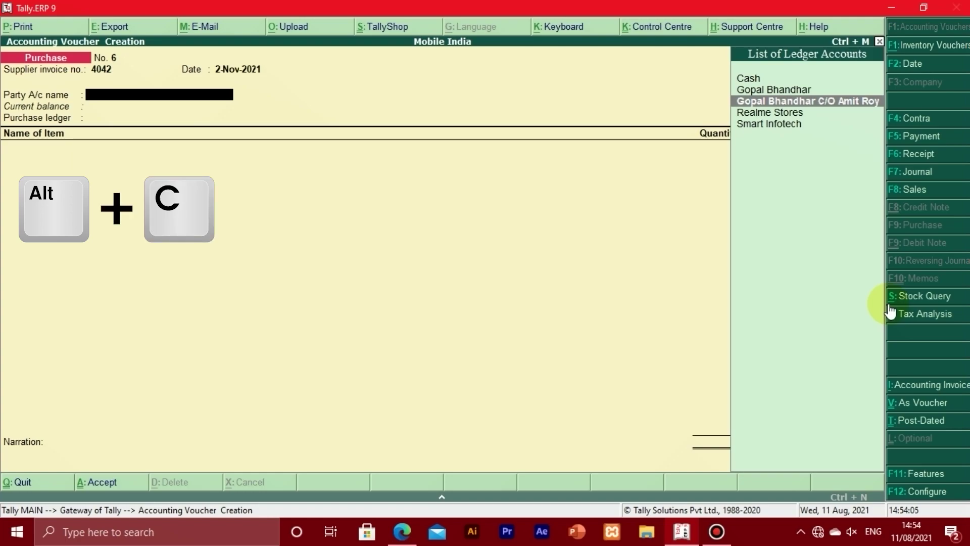
{"action": "key", "text": "alt+c"}
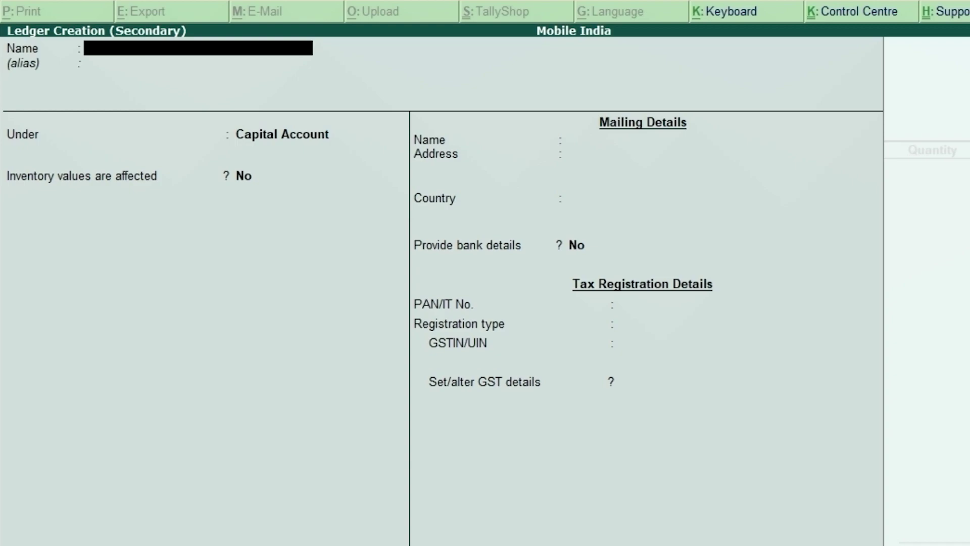
{"action": "type", "text": "Maa Laxmi Bhandhar"}
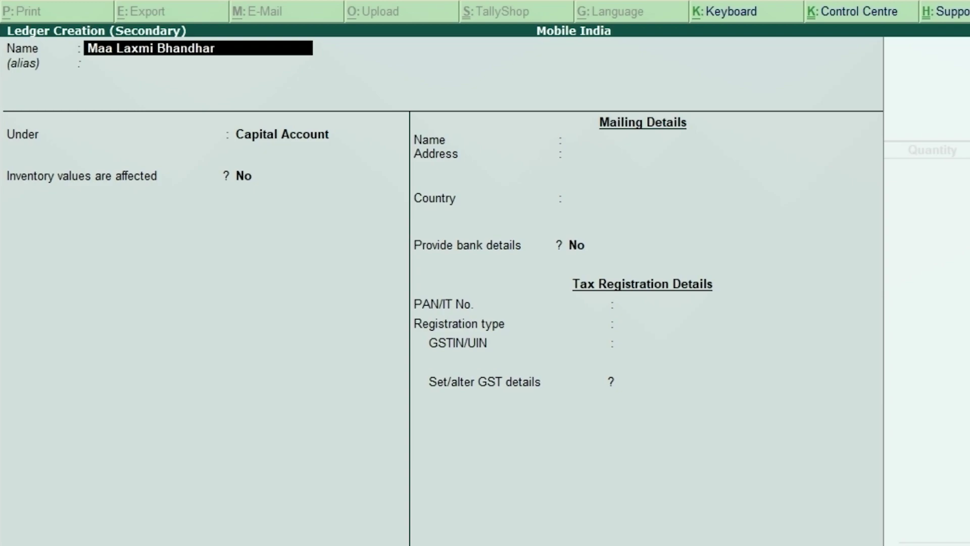
{"action": "key", "text": "Return"}
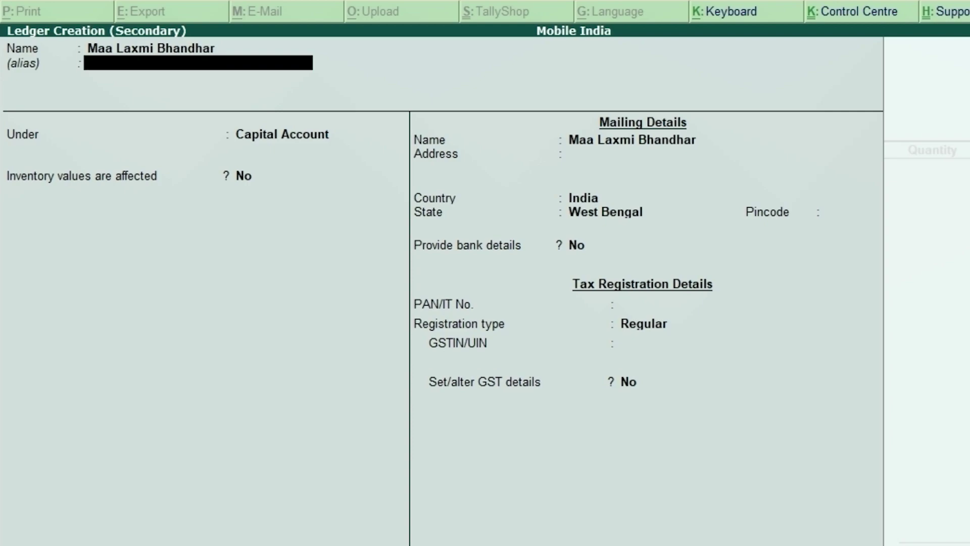
{"action": "key", "text": "Return"}
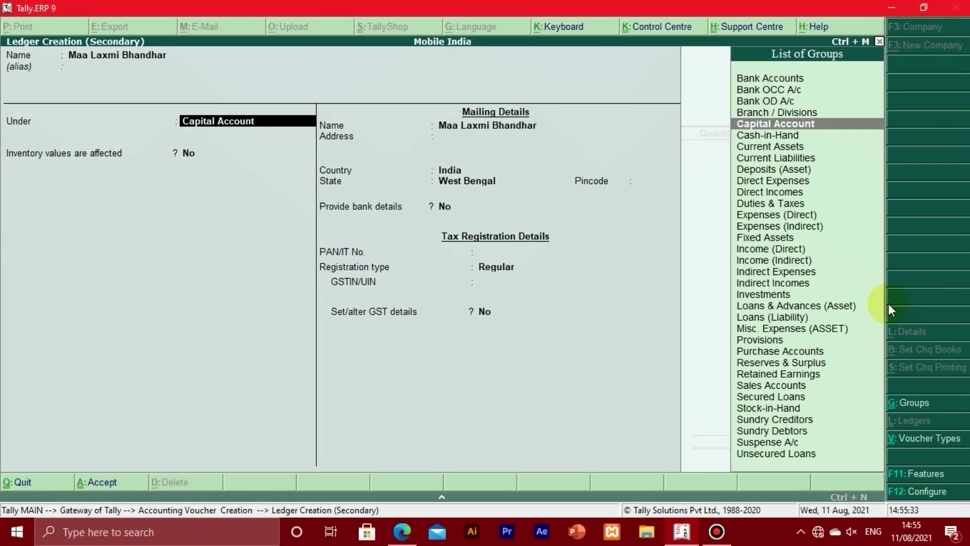
Put the Maa Laxmi Bhandhar ledger under the Sundry Creditors group.
{"action": "key", "text": "s"}
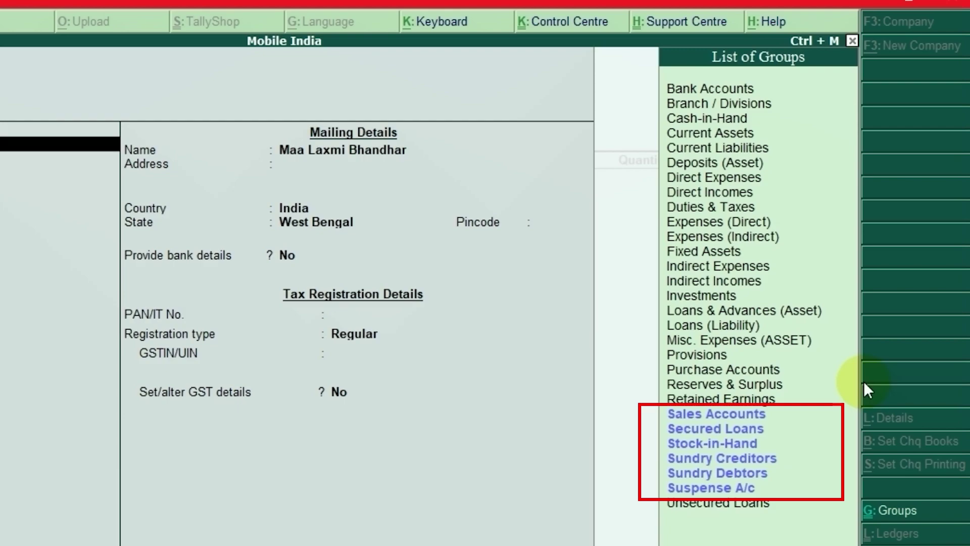
{"action": "key", "text": "Down"}
{"action": "key", "text": "Down"}
{"action": "key", "text": "Down"}
{"action": "key", "text": "Down"}
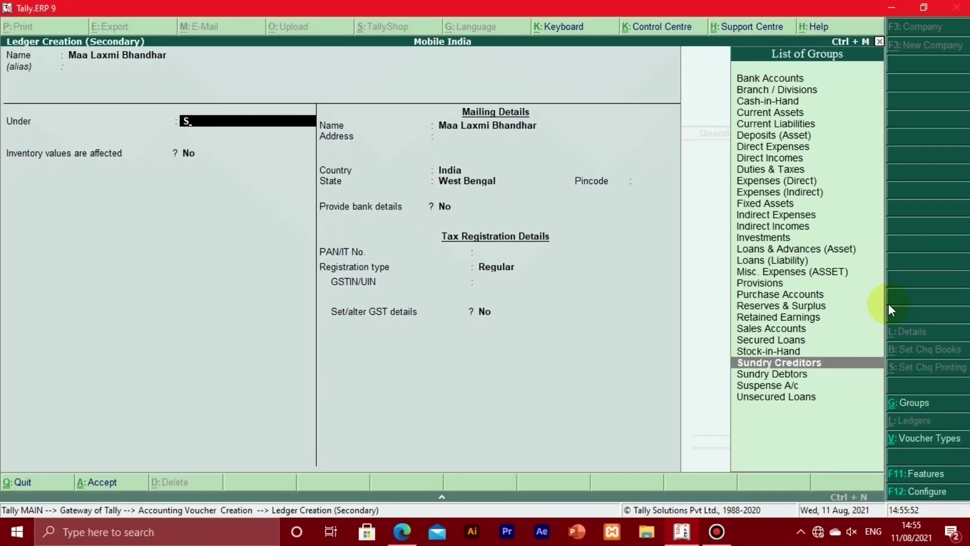
{"action": "key", "text": "Return"}
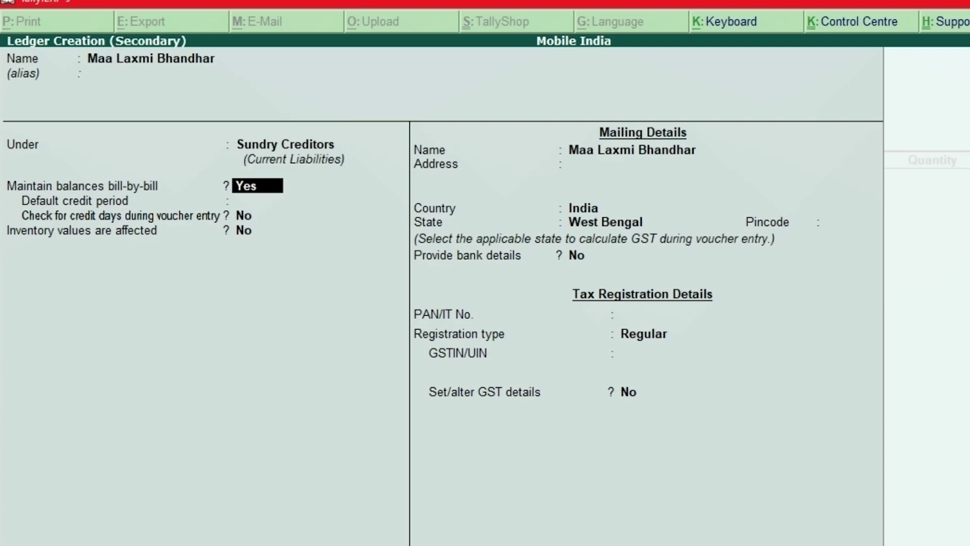
Keep bill-by-bill balances on and leave the default credit period empty.
{"action": "key", "text": "Return"}
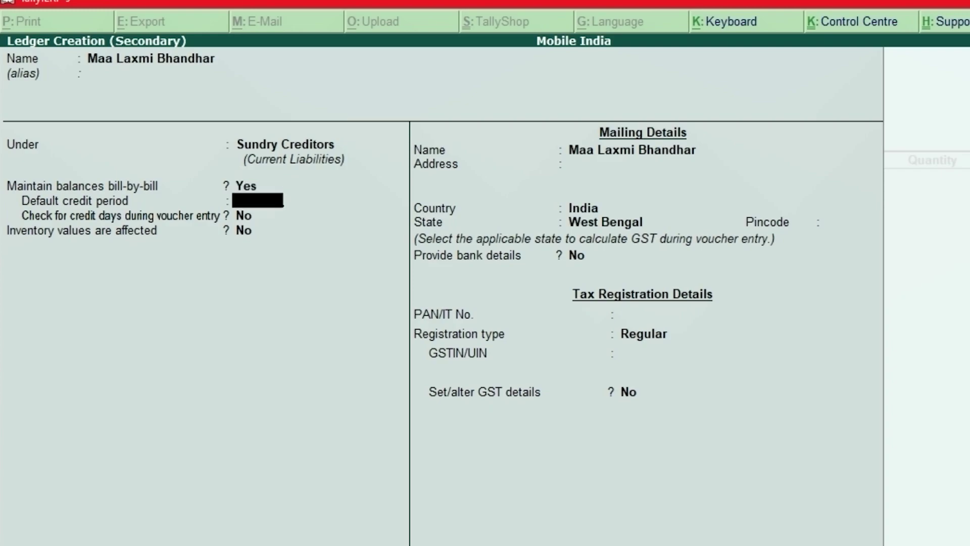
{"action": "key", "text": "Return"}
{"action": "key", "text": "Return"}
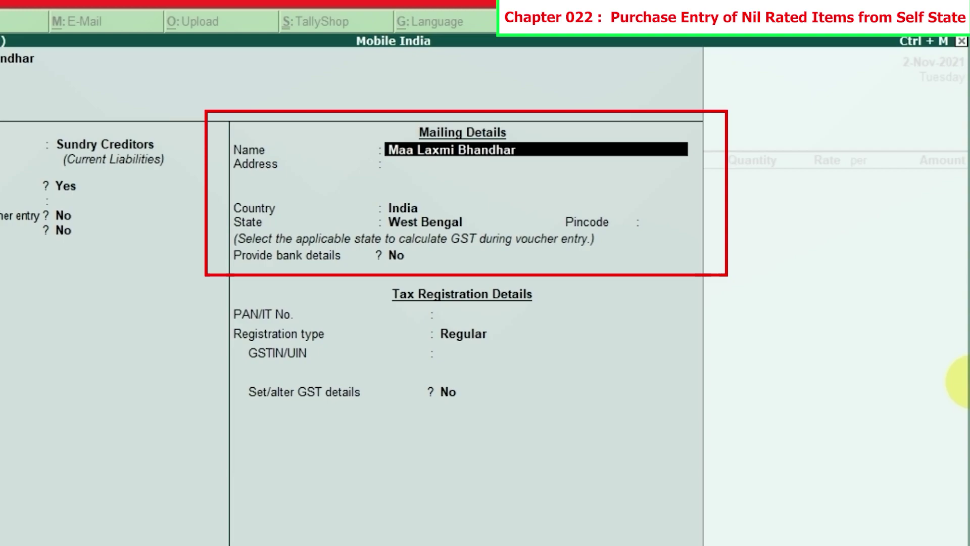
Enter the supplier's two-line mailing address.
{"action": "key", "text": "Return"}
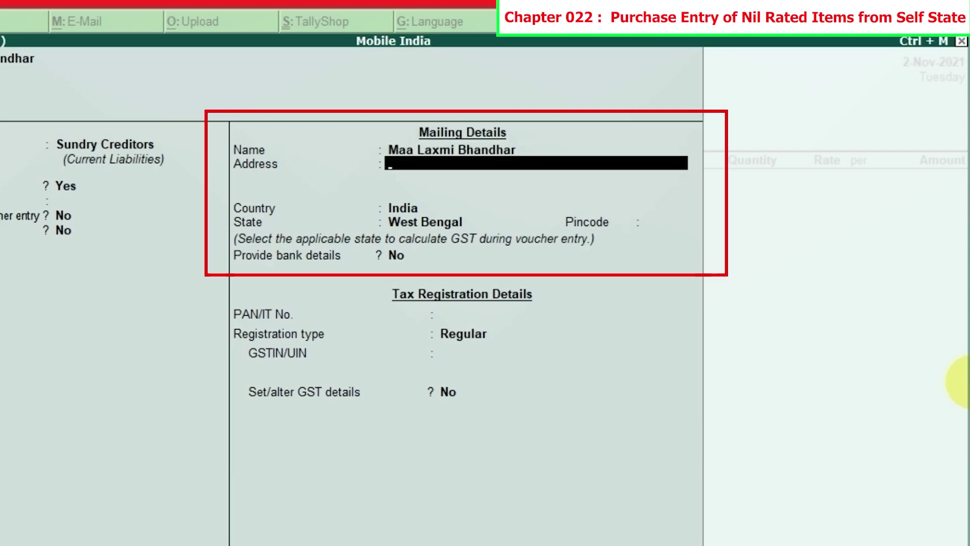
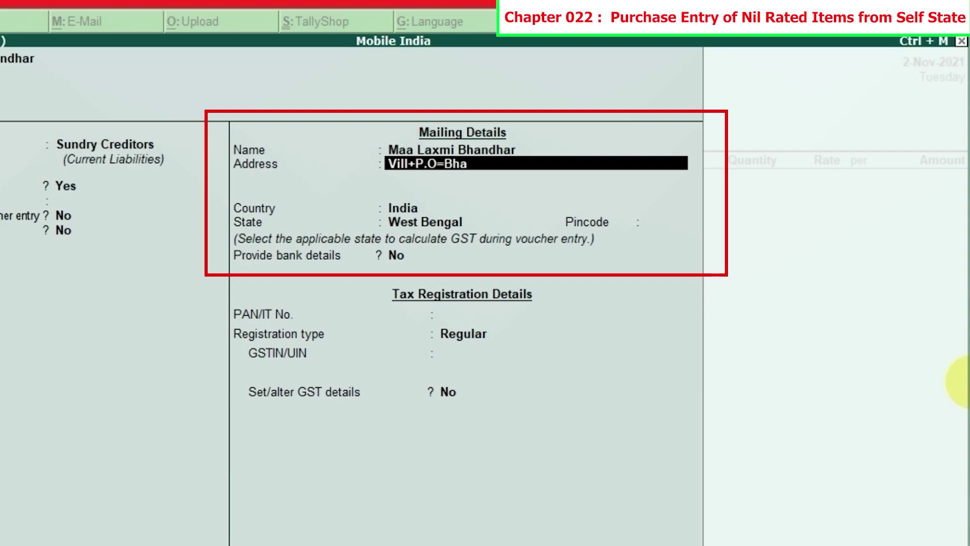
{"action": "key", "text": "Return"}
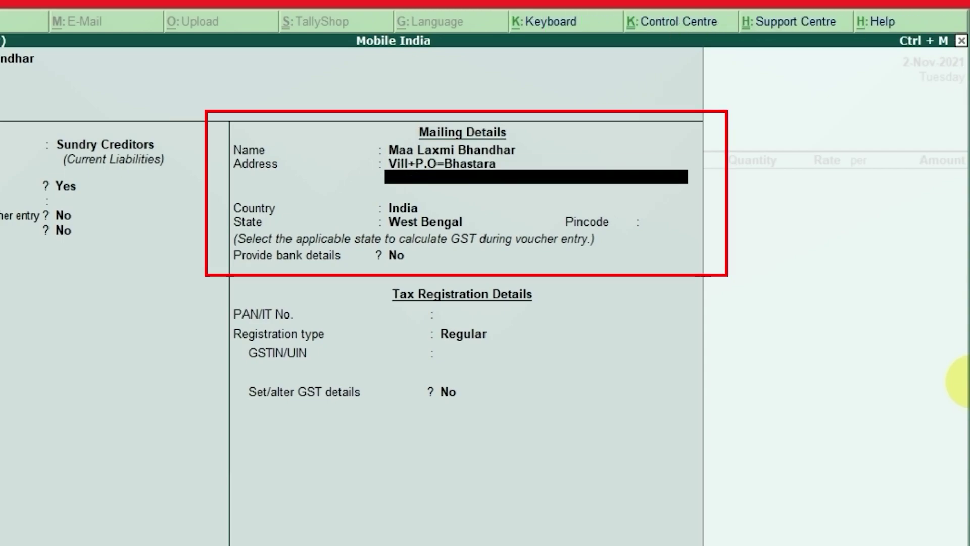
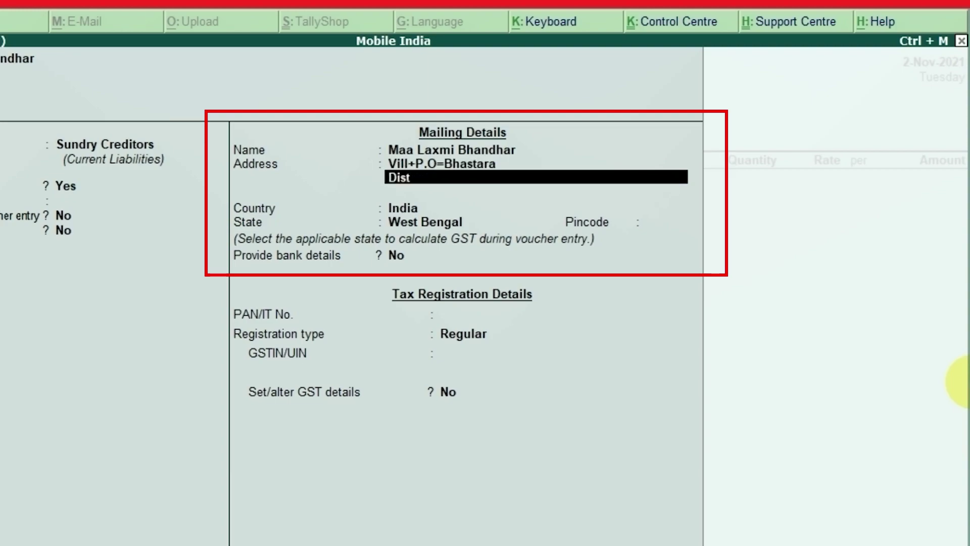
{"action": "key", "text": "Return"}
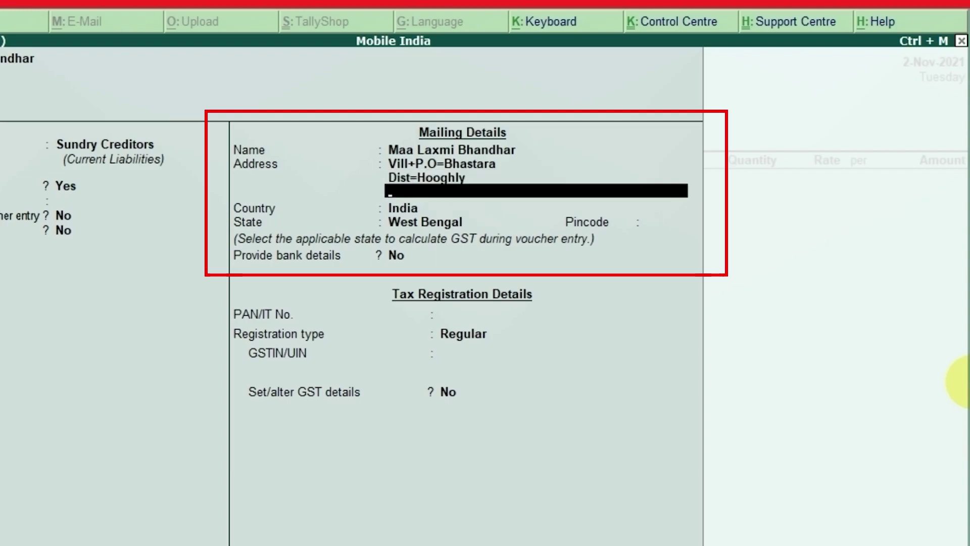
Keep India and West Bengal as country and state, enter the pincode, and skip bank details.
{"action": "key", "text": "Return"}
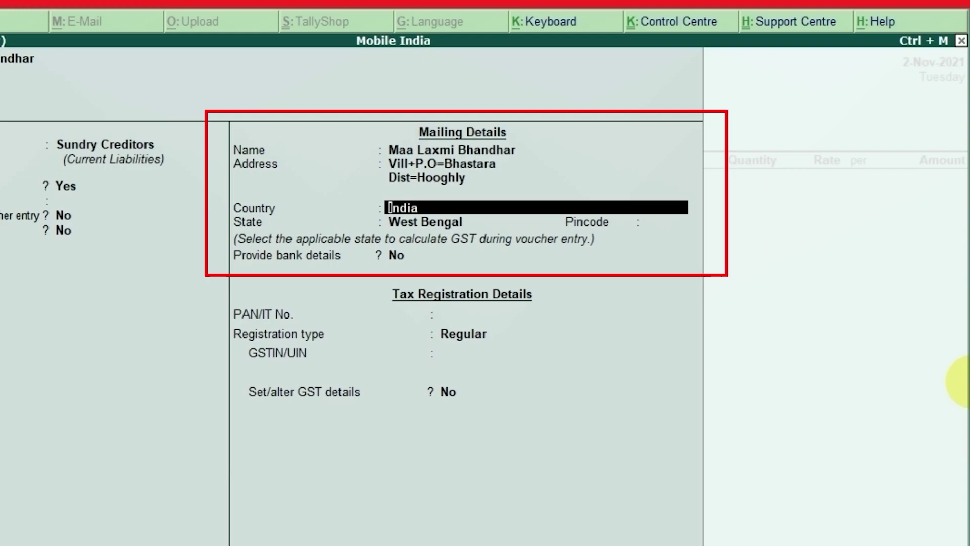
{"action": "key", "text": "Return"}
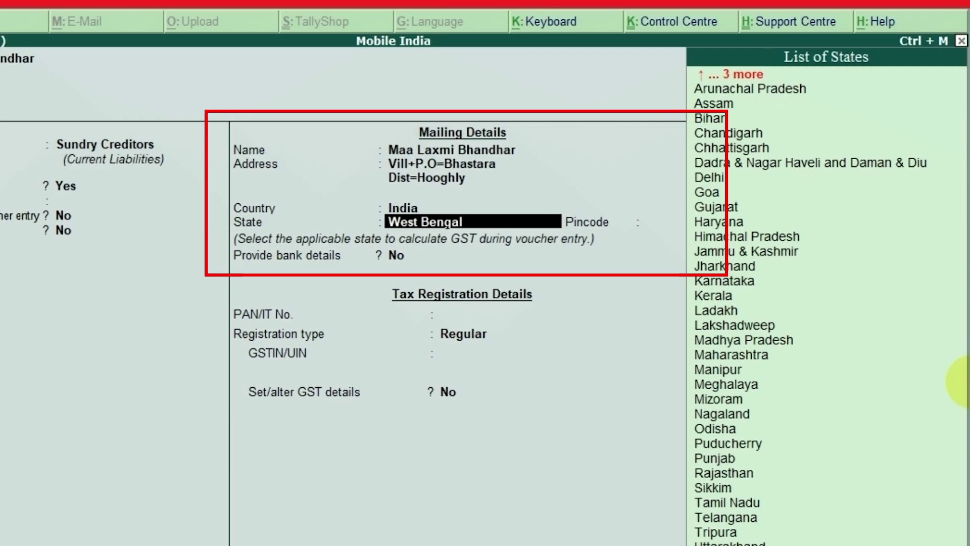
{"action": "key", "text": "Return"}
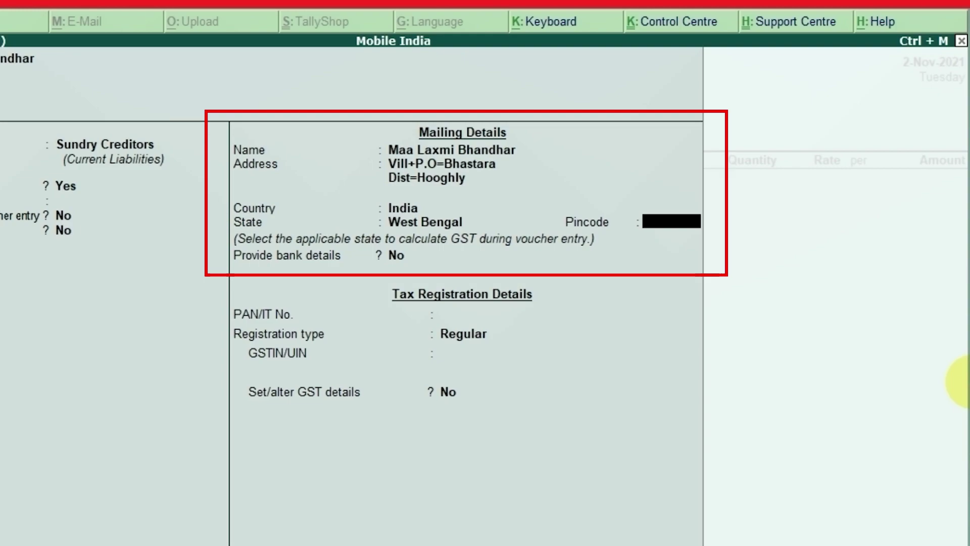
{"action": "type", "text": "7"}
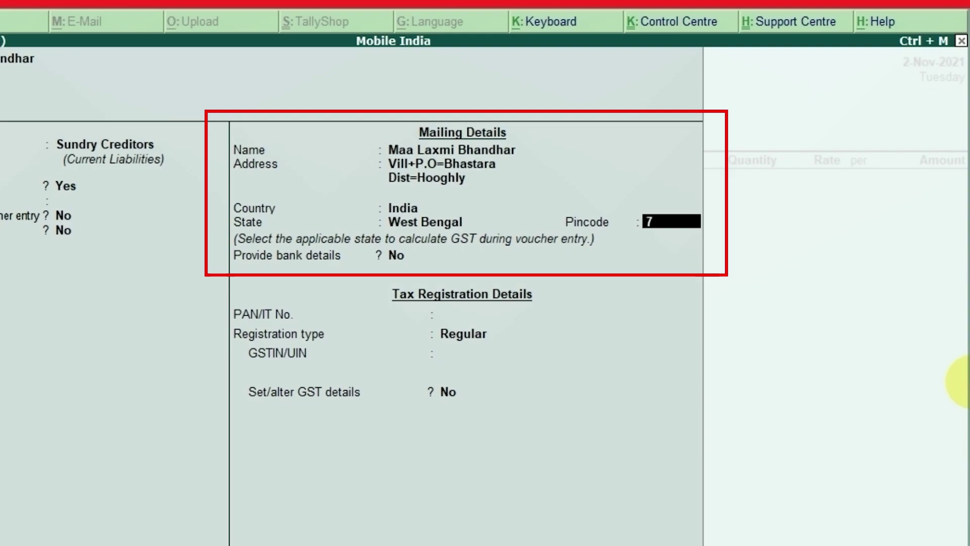
{"action": "type", "text": "12303"}
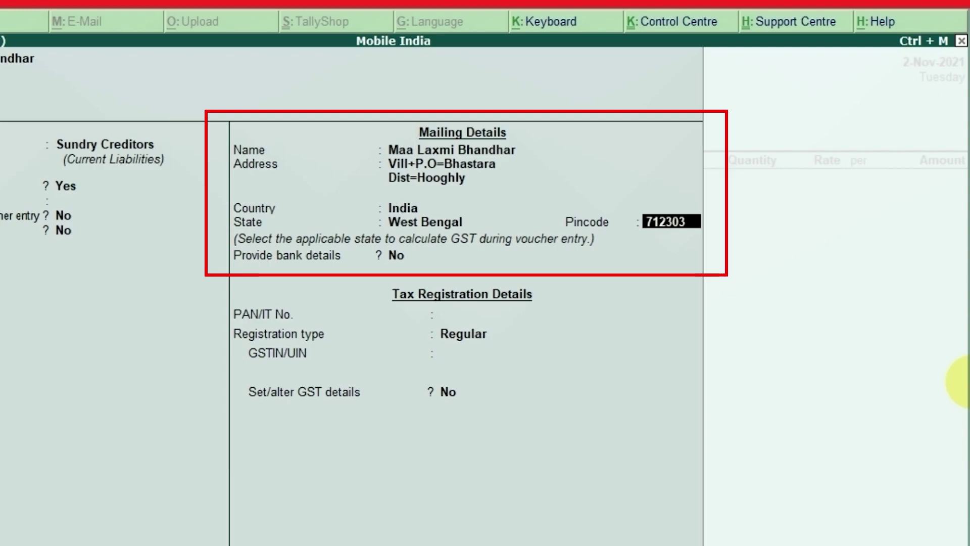
{"action": "key", "text": "Return"}
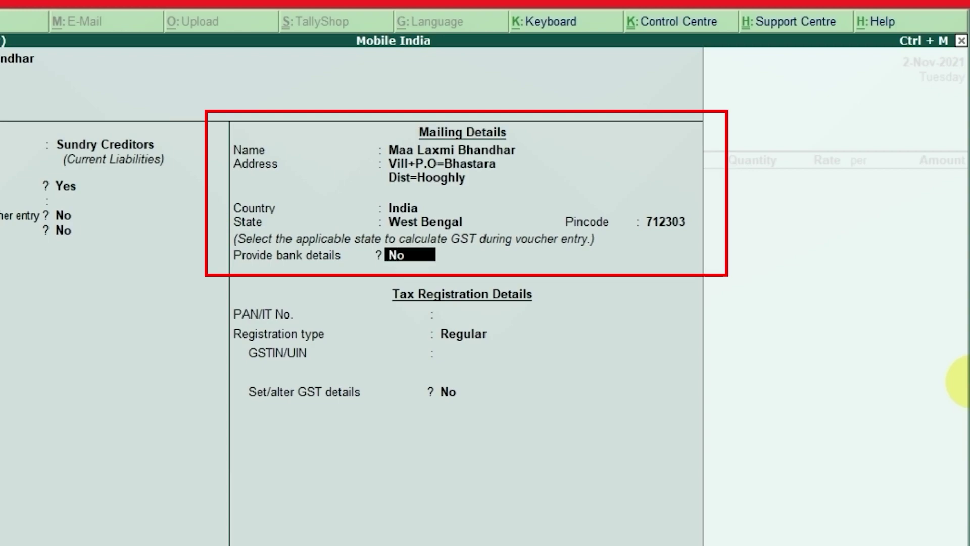
{"action": "key", "text": "Return"}
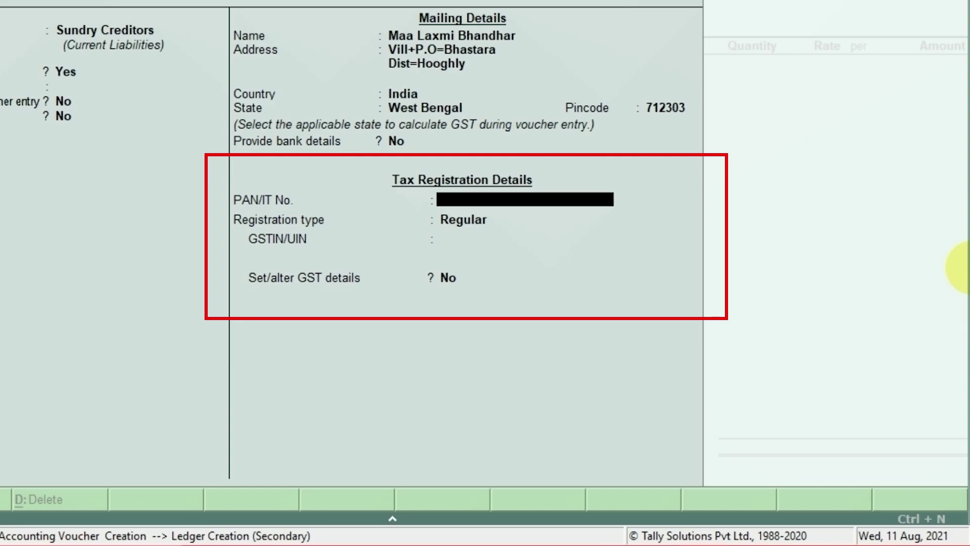
Check the invoice PDF and set the supplier's registration type to Regular.
{"action": "key", "text": "Return"}
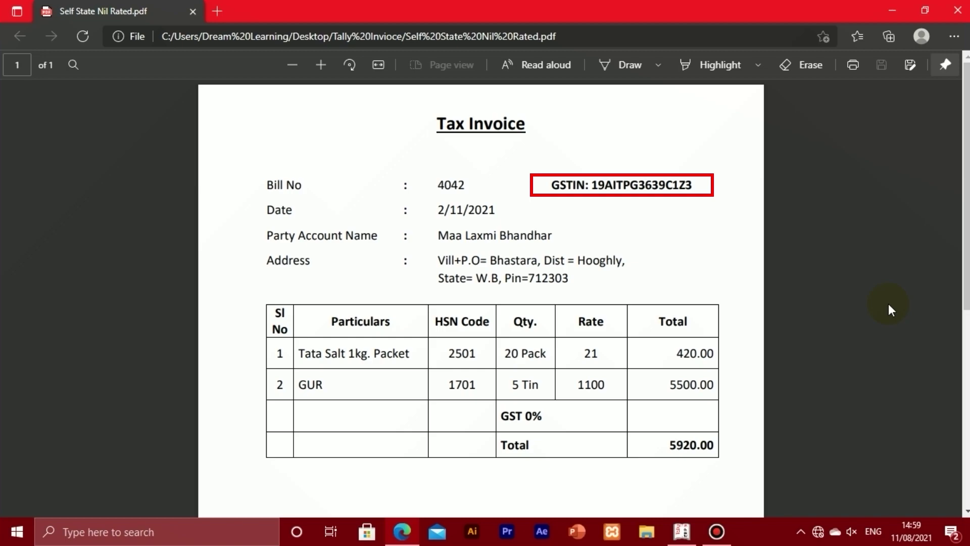
{"action": "key", "text": "alt+Tab"}
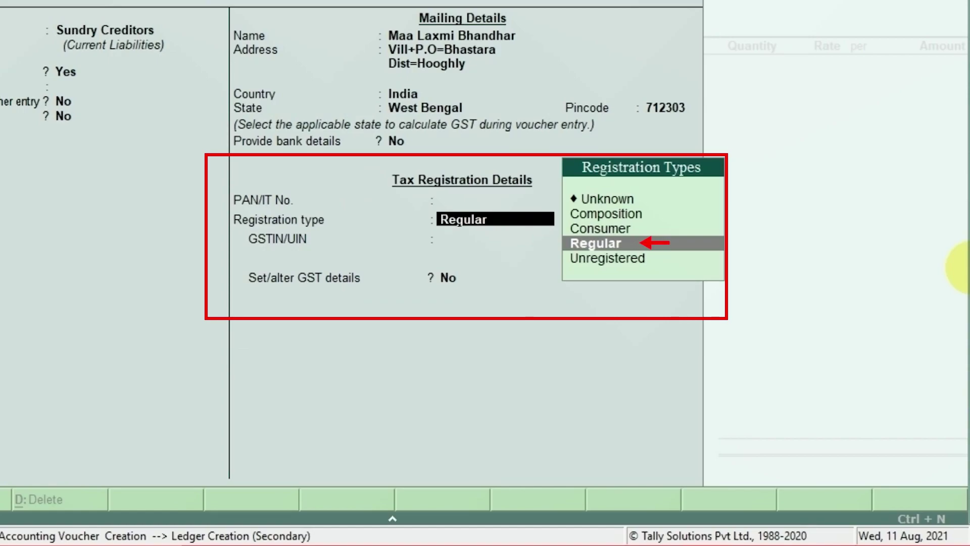
{"action": "key", "text": "Return"}
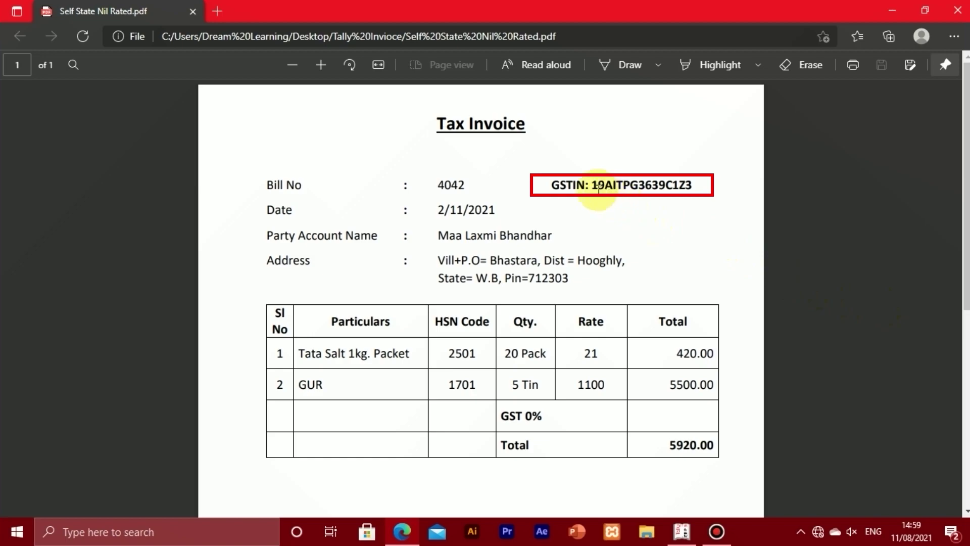
Copy the supplier's GSTIN from the invoice PDF in Edge.
{"action": "left_click_drag", "start_coordinate": [596, 184], "coordinate": [695, 188]}
{"action": "right_click", "coordinate": [671, 186]}
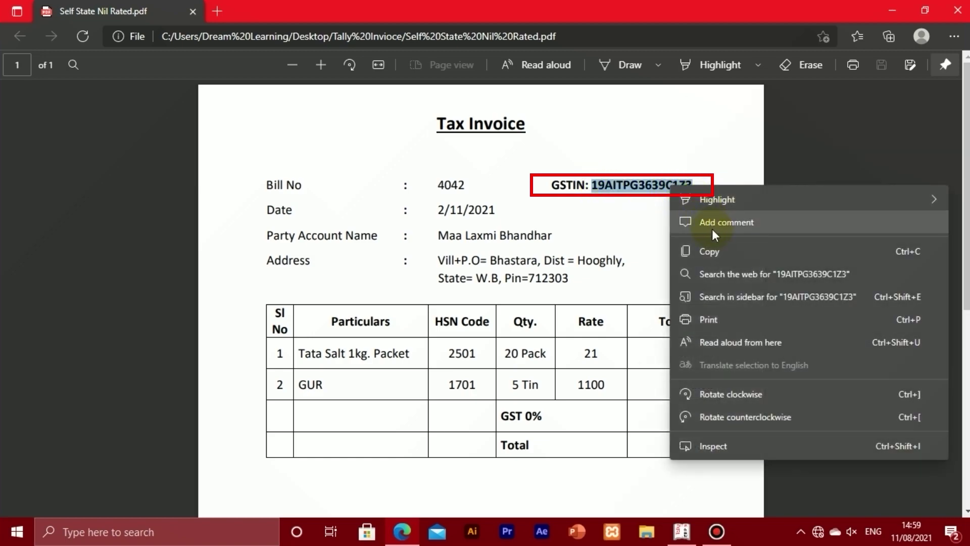
{"action": "left_click", "coordinate": [715, 253]}
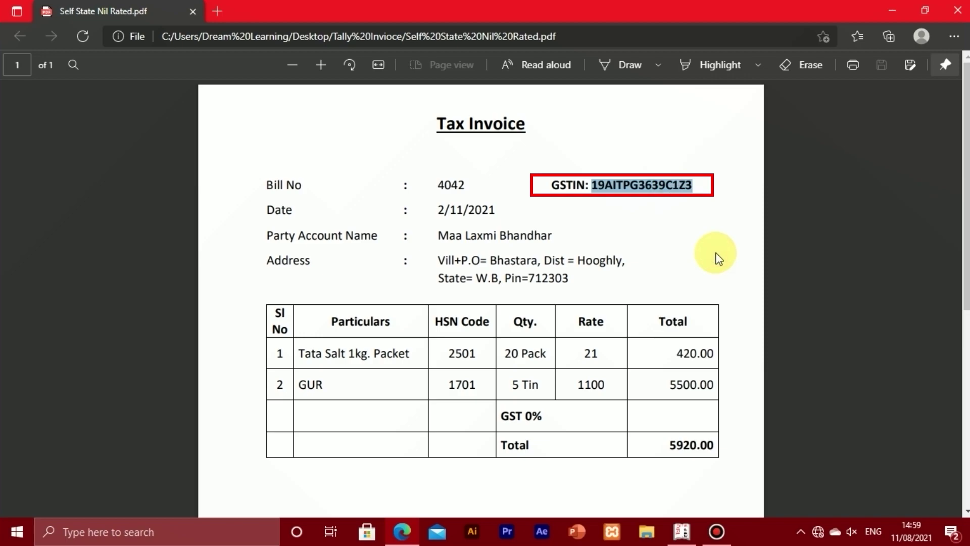
{"action": "key", "text": "alt+Tab"}
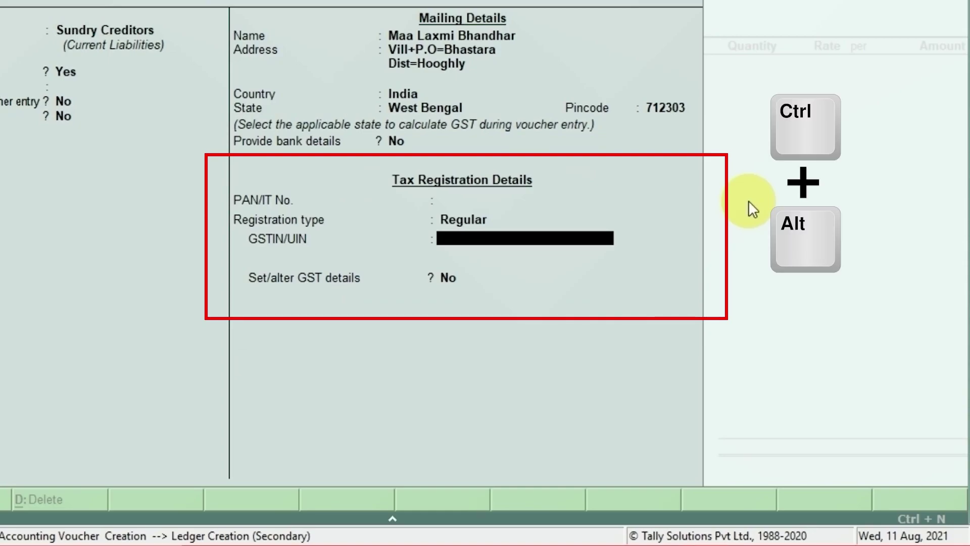
Paste the copied GSTIN into the ledger's GSTIN/UIN field and accept it.
{"action": "key", "text": "ctrl+alt+v"}
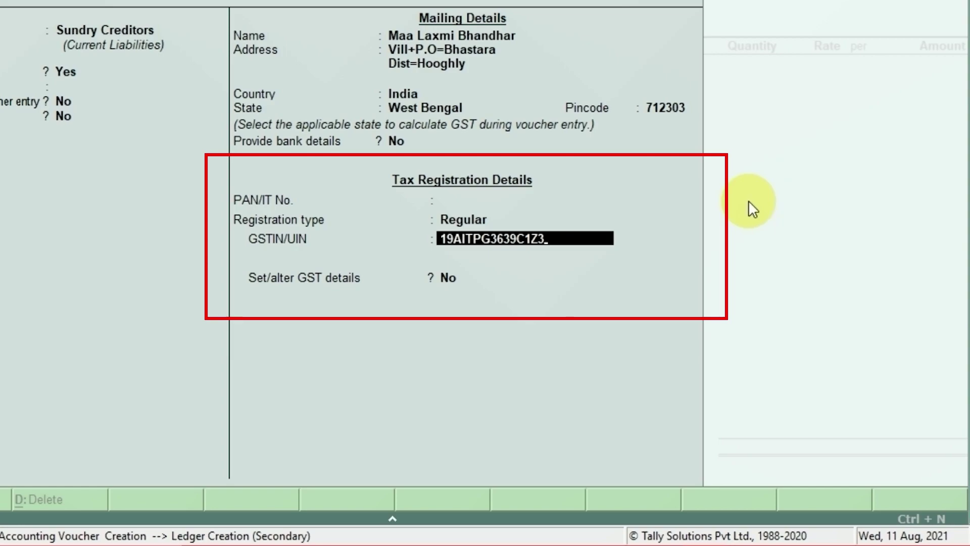
{"action": "key", "text": "Return"}
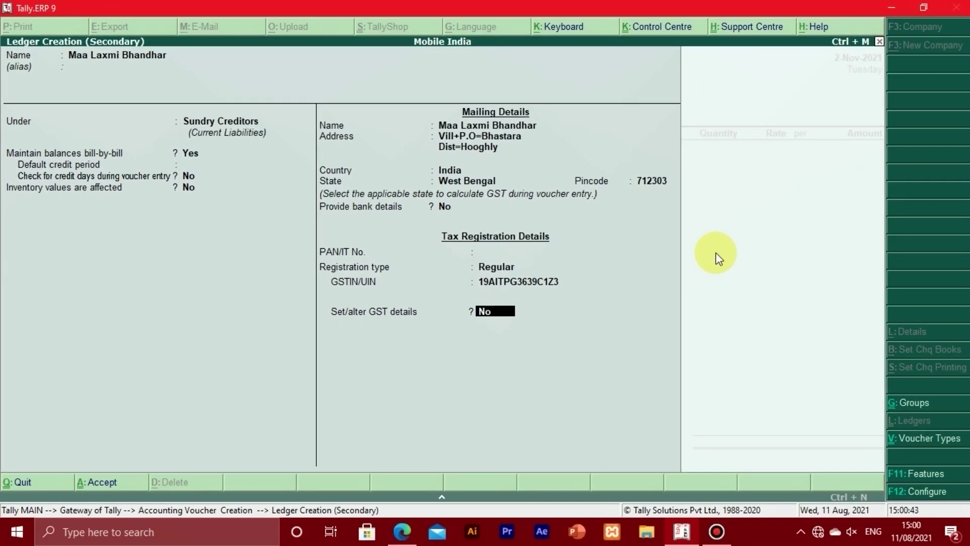
Accept the GST details and save the new Maa Laxmi Bhandhar supplier ledger.
{"action": "key", "text": "Return"}
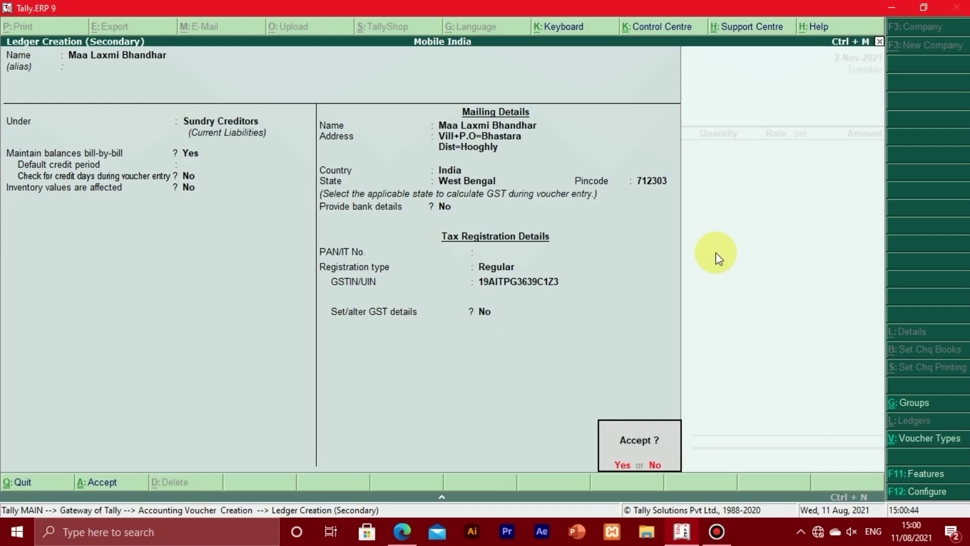
{"action": "key", "text": "Return"}
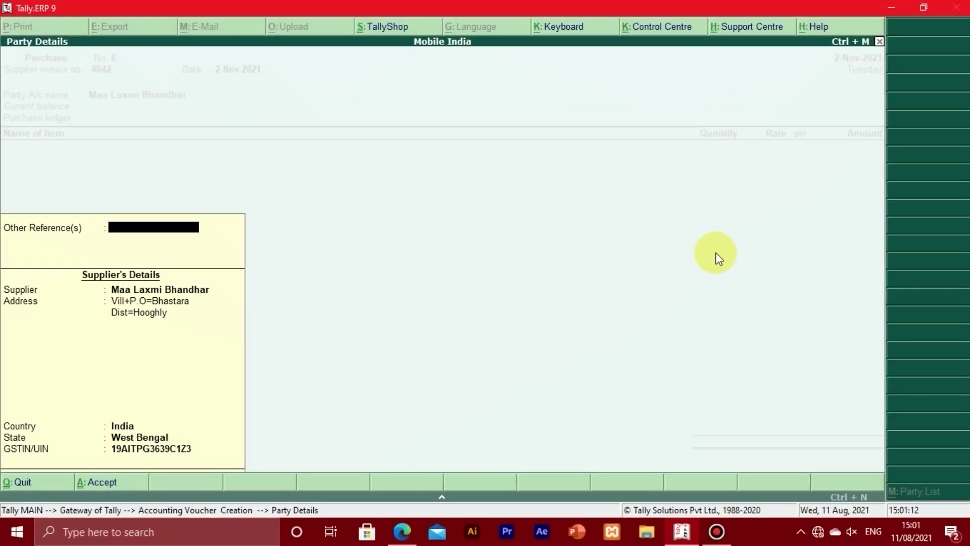
Confirm the supplier's address lines, country India and state West Bengal in Party Details.
{"action": "key", "text": "Return"}
{"action": "key", "text": "Return"}
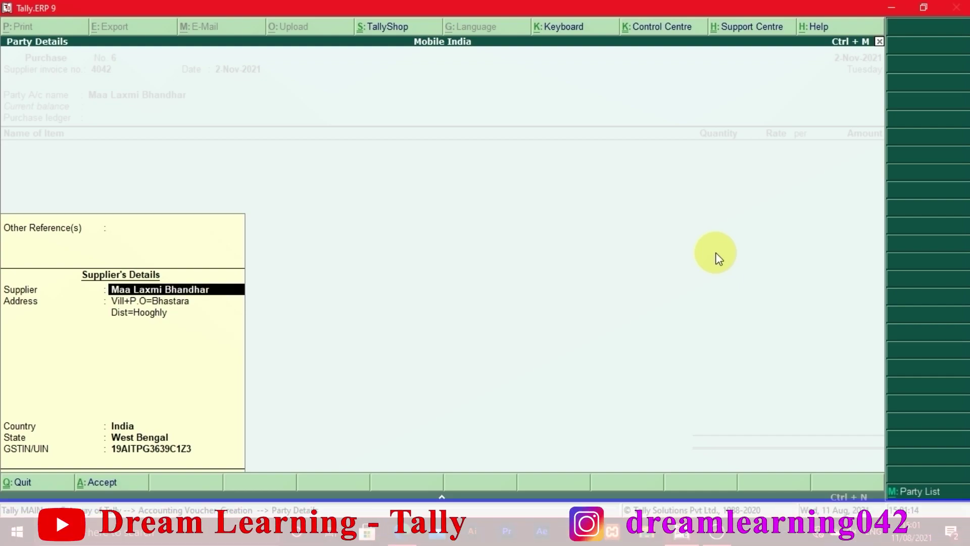
{"action": "key", "text": "Return"}
{"action": "key", "text": "Return"}
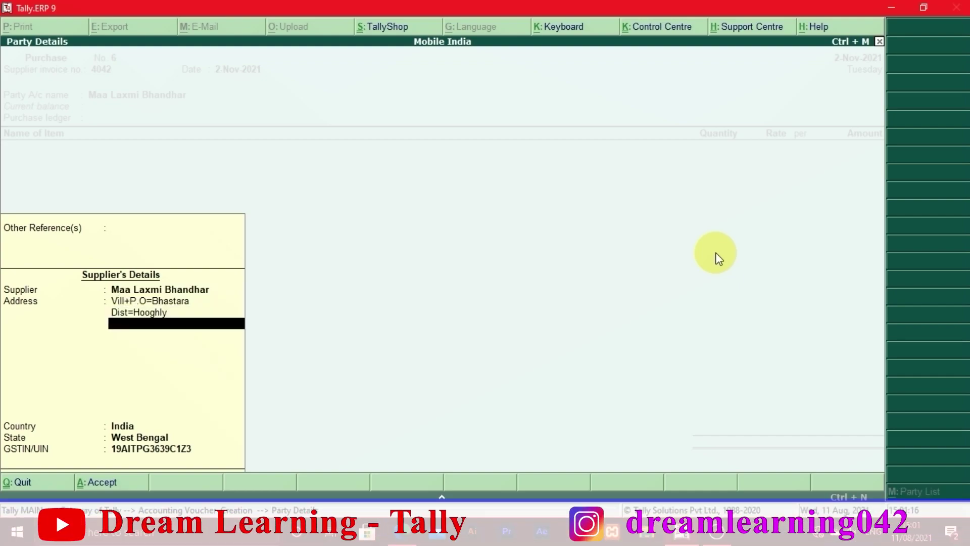
{"action": "key", "text": "Return"}
{"action": "key", "text": "Return"}
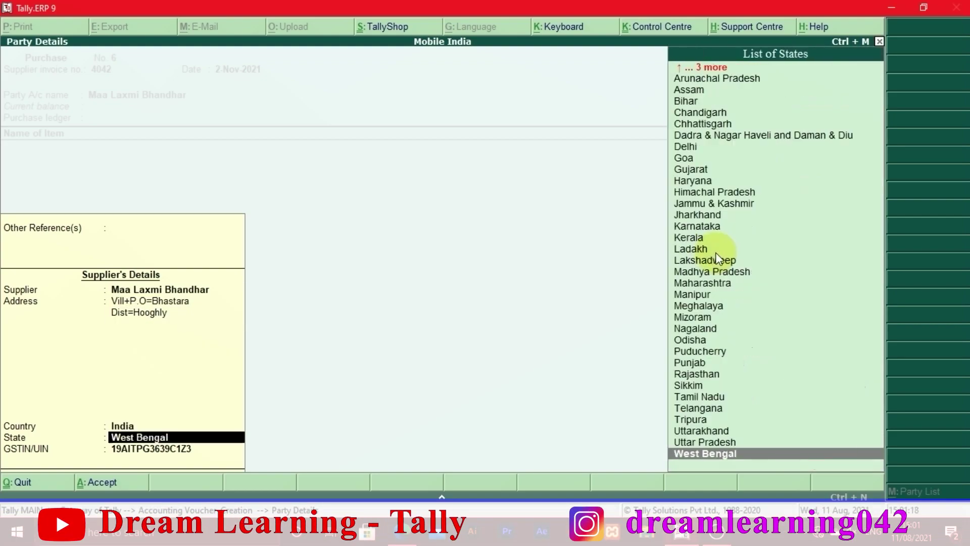
{"action": "key", "text": "Return"}
{"action": "key", "text": "Return"}
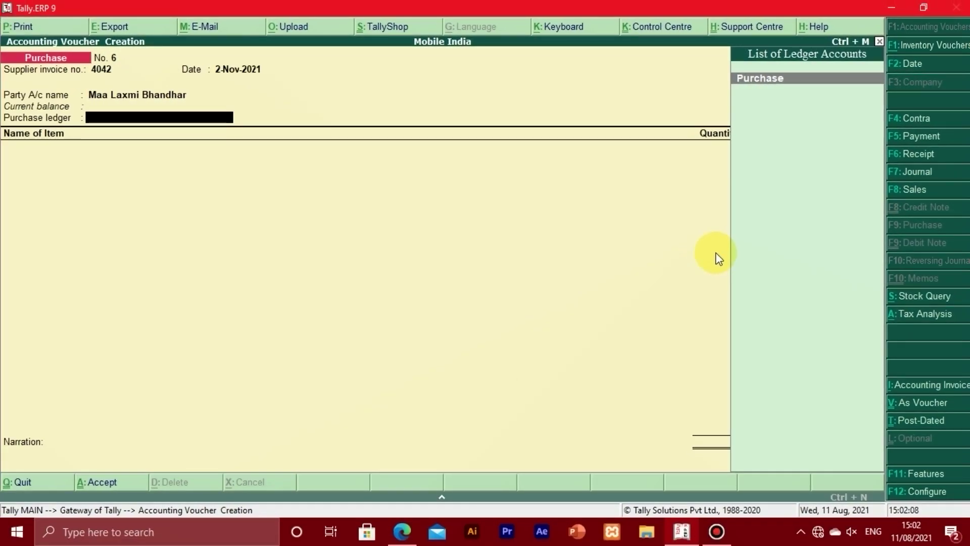
Choose Purchase as the voucher's purchase ledger.
{"action": "key", "text": "Return"}
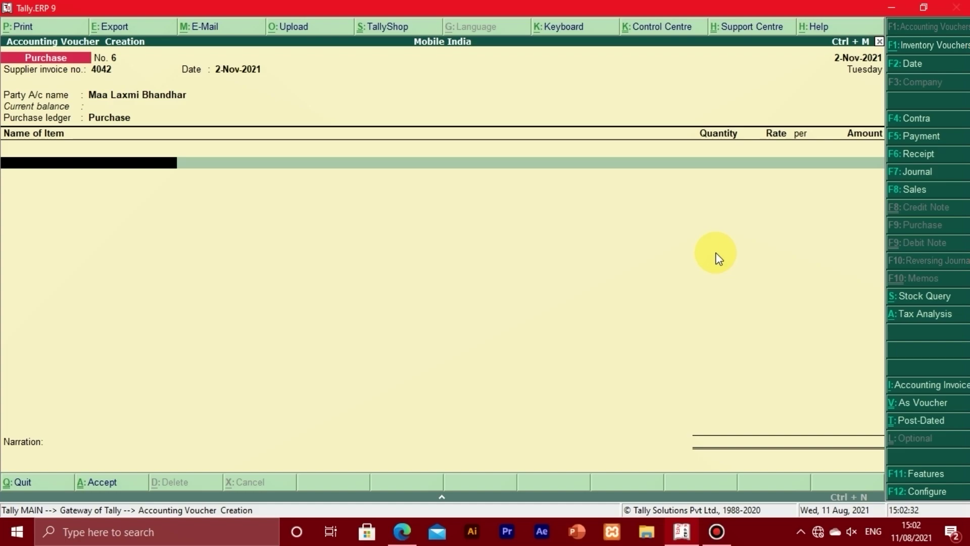
Switch to the tax invoice PDF in Edge to check its items.
{"action": "key", "text": "alt+Tab"}
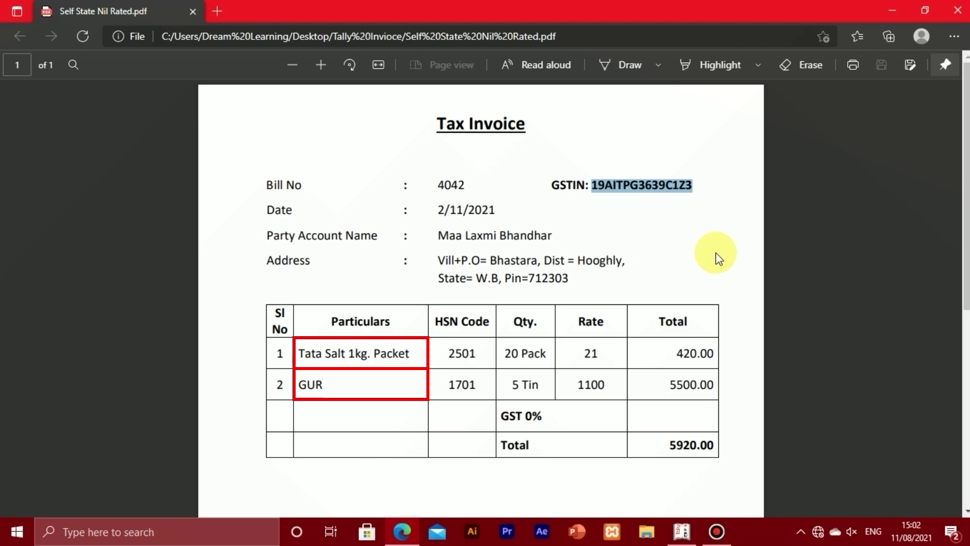
Return from the invoice PDF to Tally's Purchase voucher No. 6.
{"action": "key", "text": "alt+Tab"}
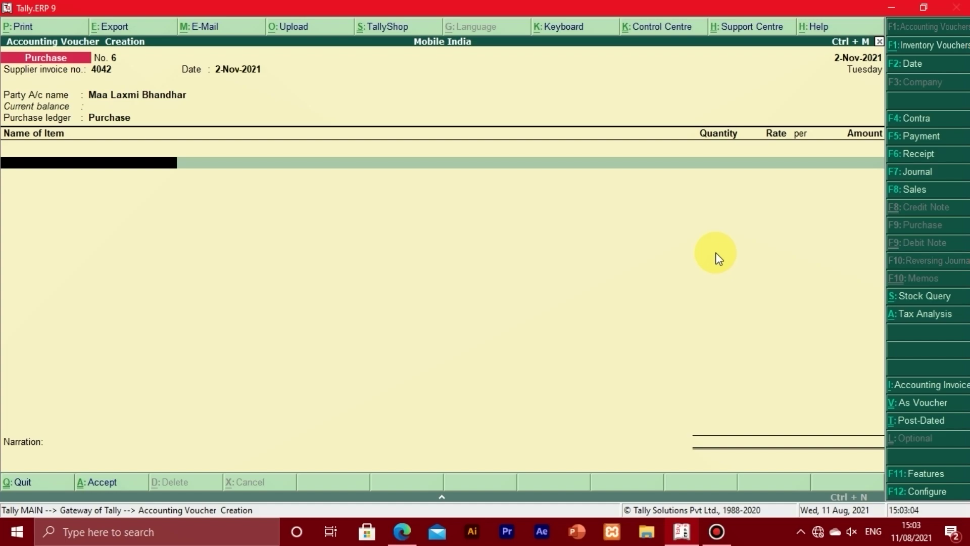
Type 'T' in the first item line and open Stock Item Creation with Alt+C.
{"action": "key", "text": "t"}
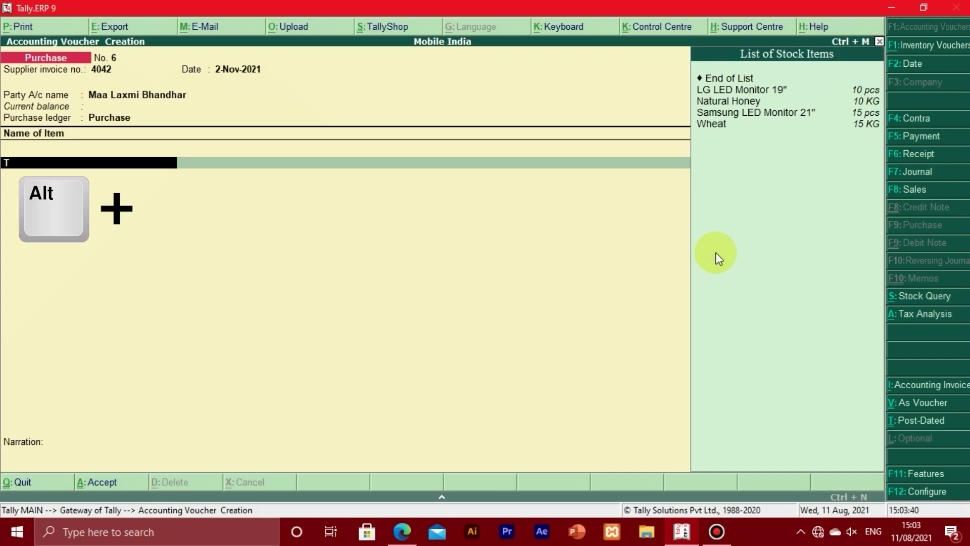
{"action": "key", "text": "alt+c"}
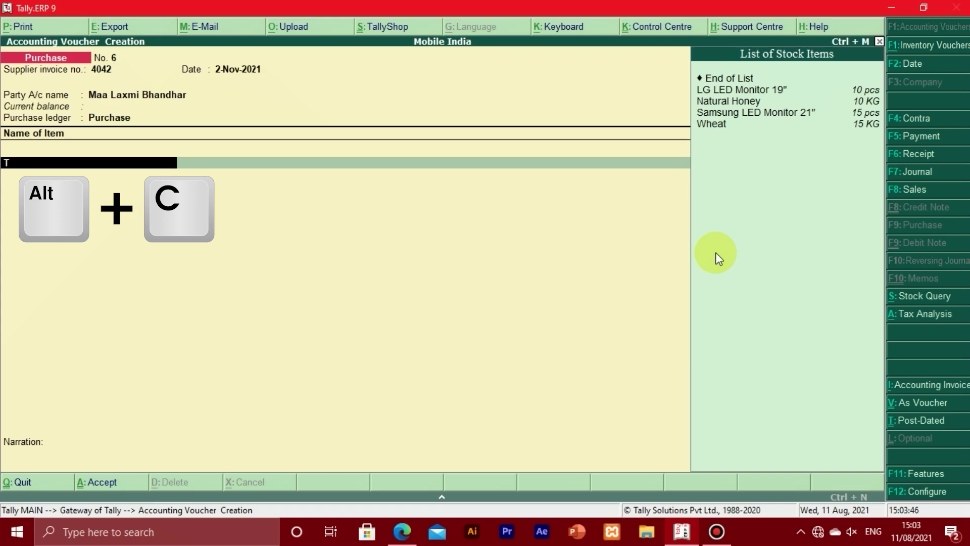
{"action": "key", "text": "alt+c"}
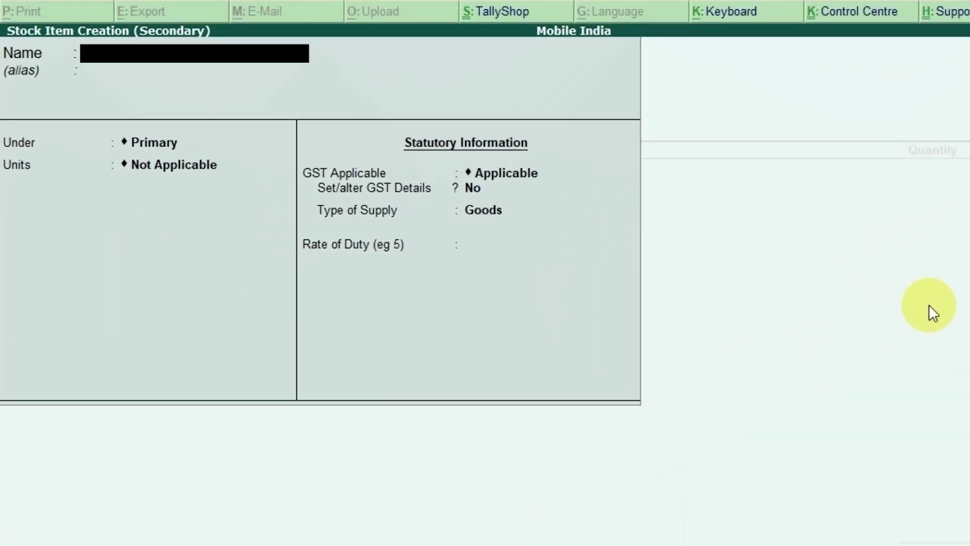
Name the stock item 'Tata Salt 1Kg Packet', leaving the alias blank, and reach the Under field.
{"action": "type", "text": "Tata Sal"}
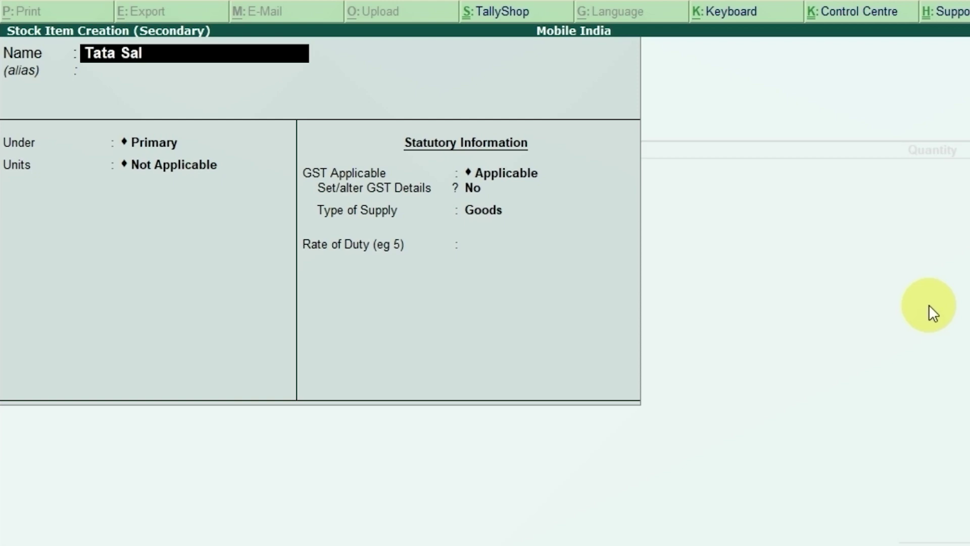
{"action": "type", "text": "t 1Kg Pa"}
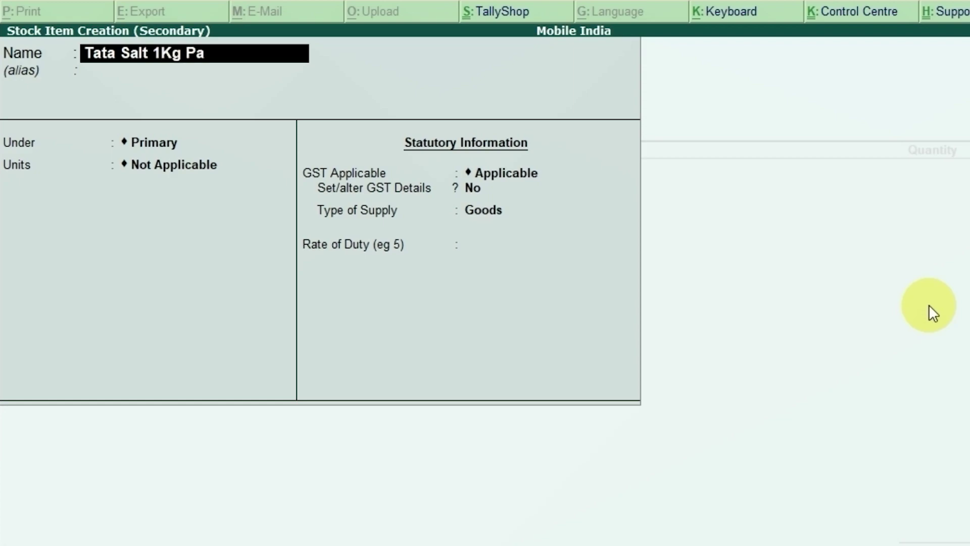
{"action": "type", "text": "cket"}
{"action": "key", "text": "Return"}
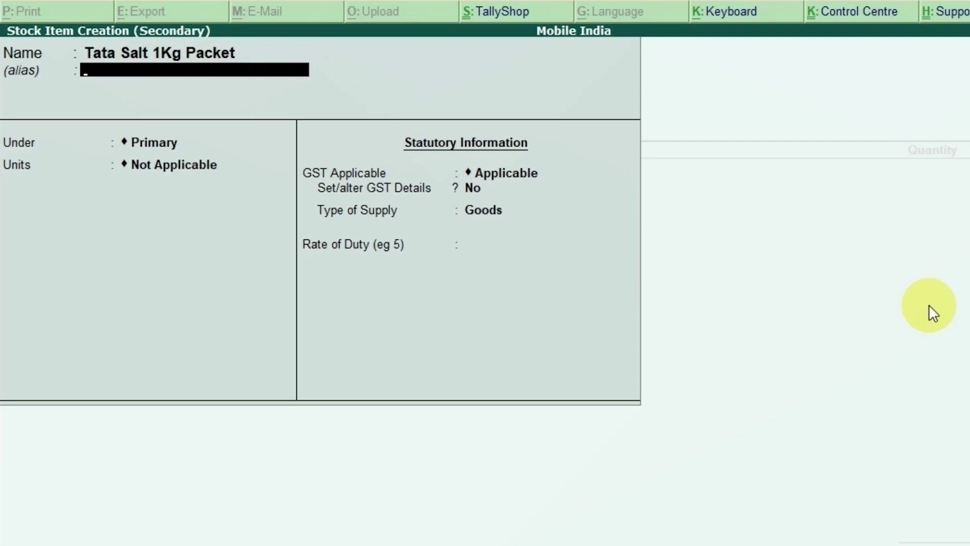
{"action": "key", "text": "Return"}
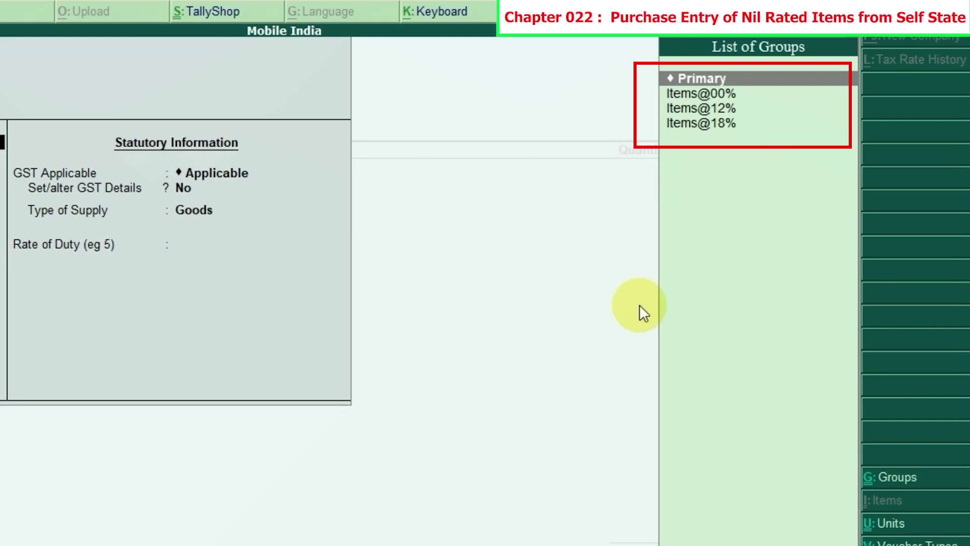
{"action": "key", "text": "Down"}
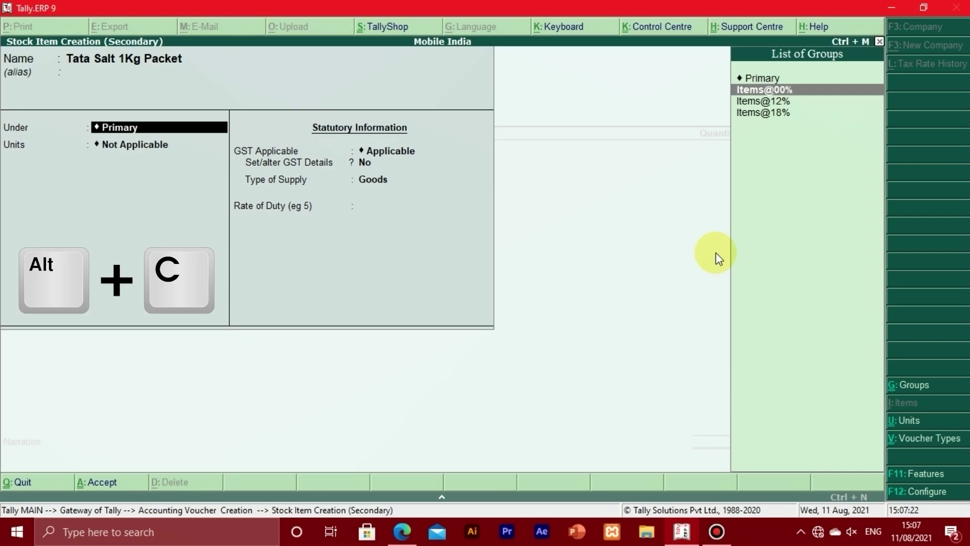
Create stock group 'Items@00%-Nil Rated' under Primary without adding quantities, answering Yes to GST details.
{"action": "key", "text": "alt+c"}
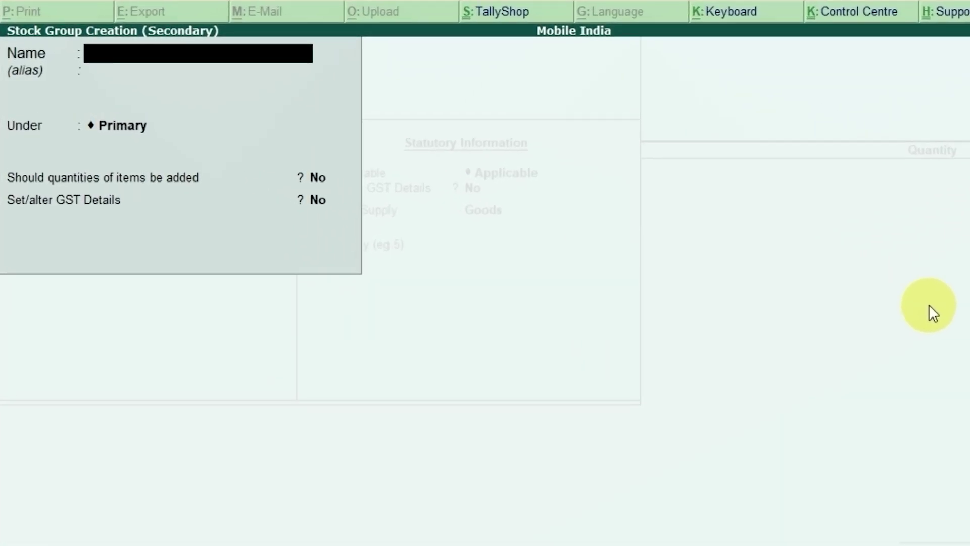
{"action": "type", "text": "Items@"}
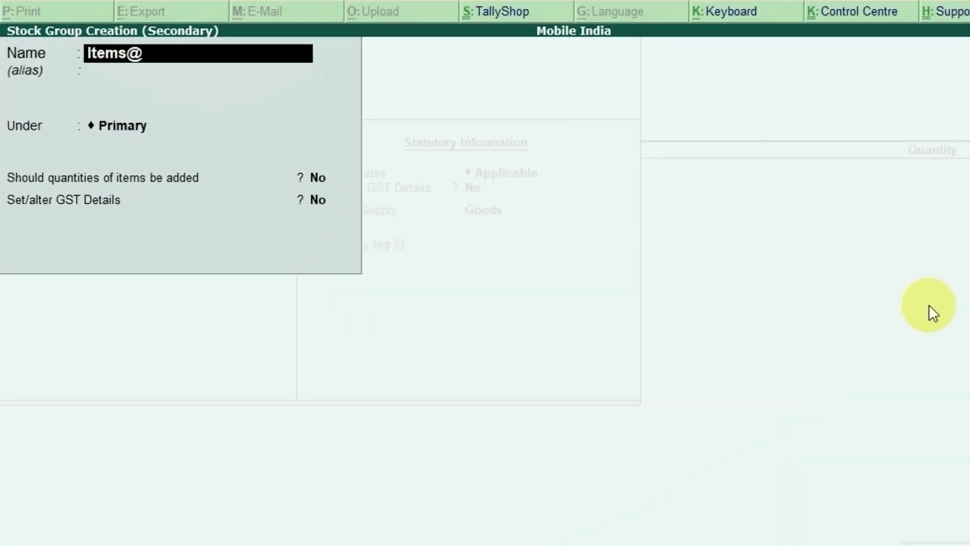
{"action": "type", "text": "00%-Nil"}
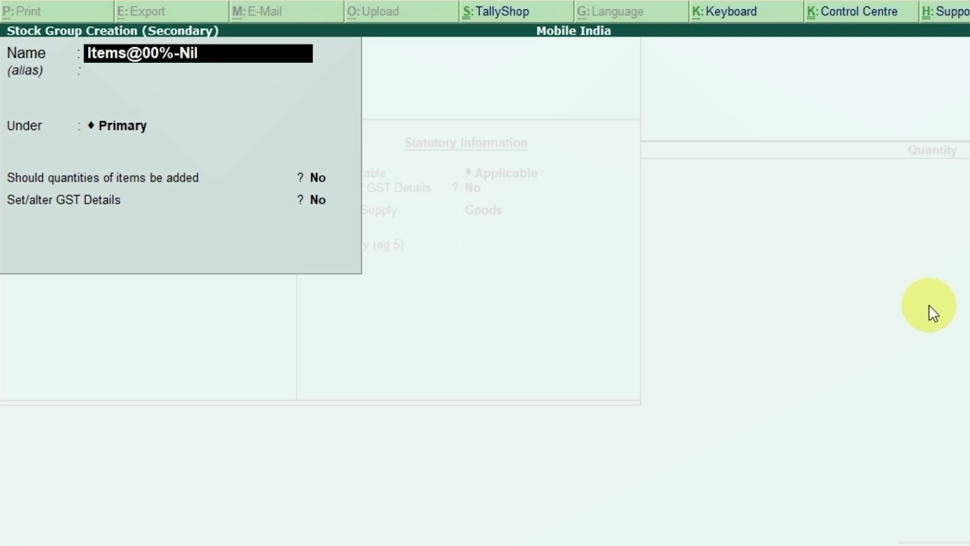
{"action": "type", "text": " Rated"}
{"action": "key", "text": "Return"}
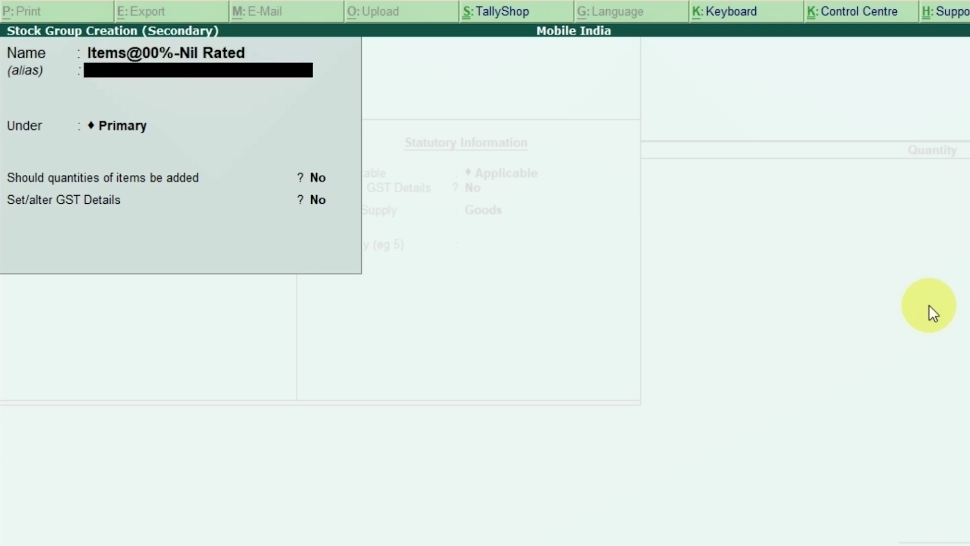
{"action": "key", "text": "Return"}
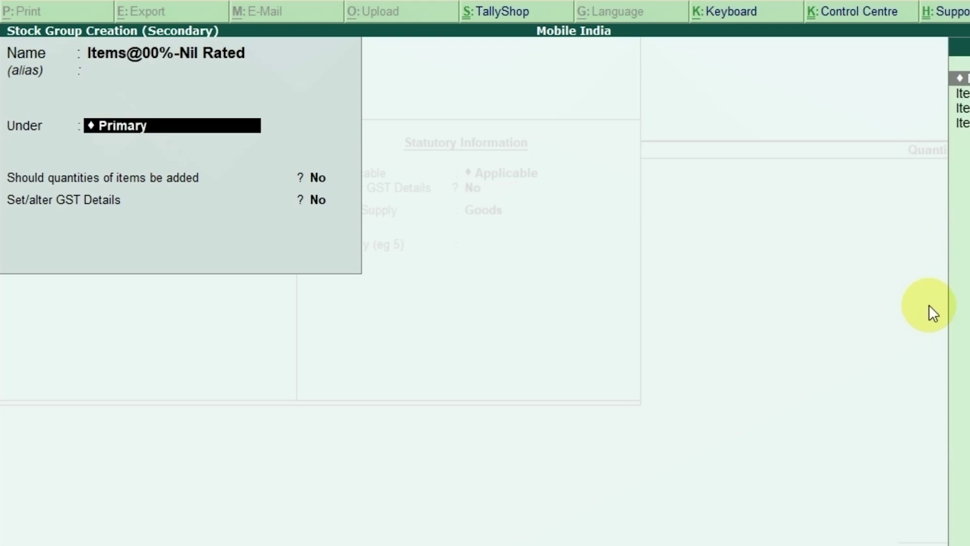
{"action": "key", "text": "Return"}
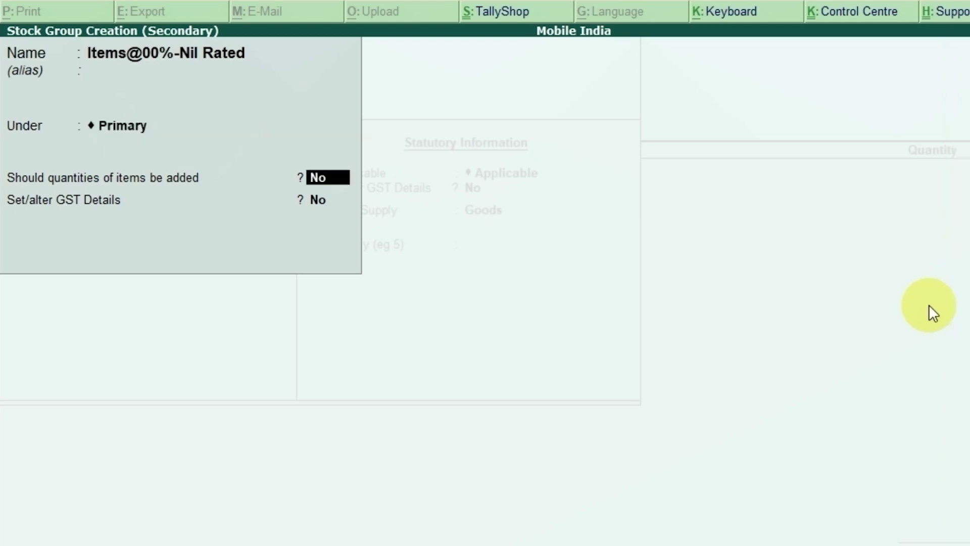
{"action": "key", "text": "Return"}
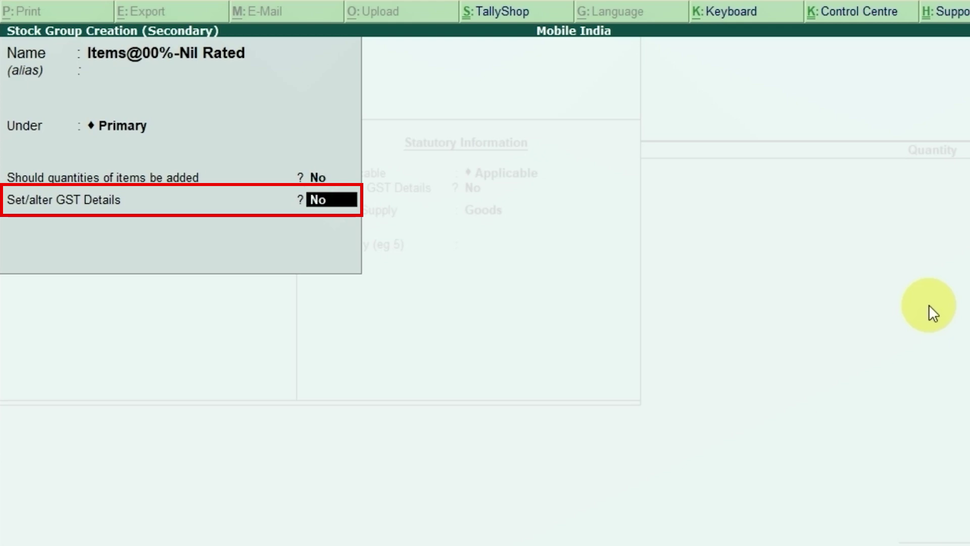
{"action": "key", "text": "y"}
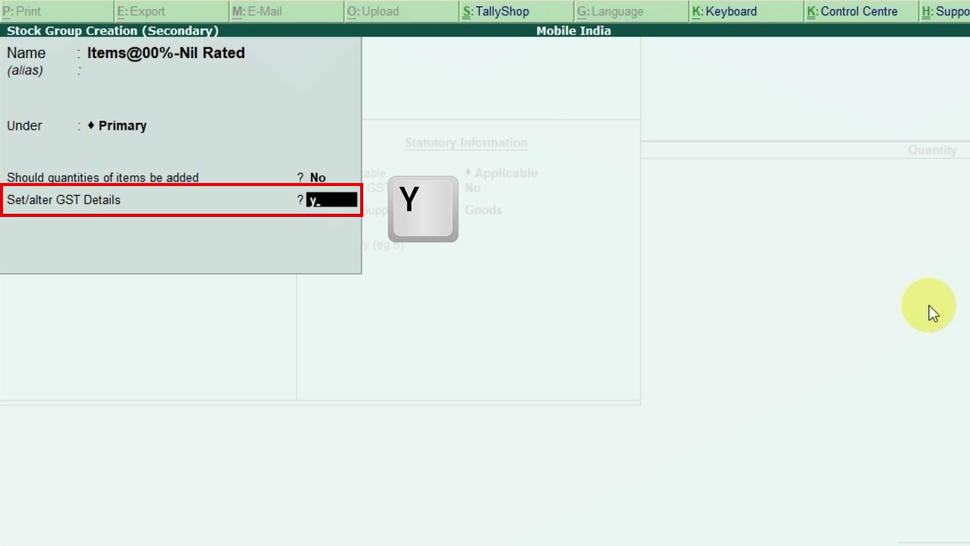
Open the group's GST Details and skip the description to reach Taxability.
{"action": "key", "text": "Return"}
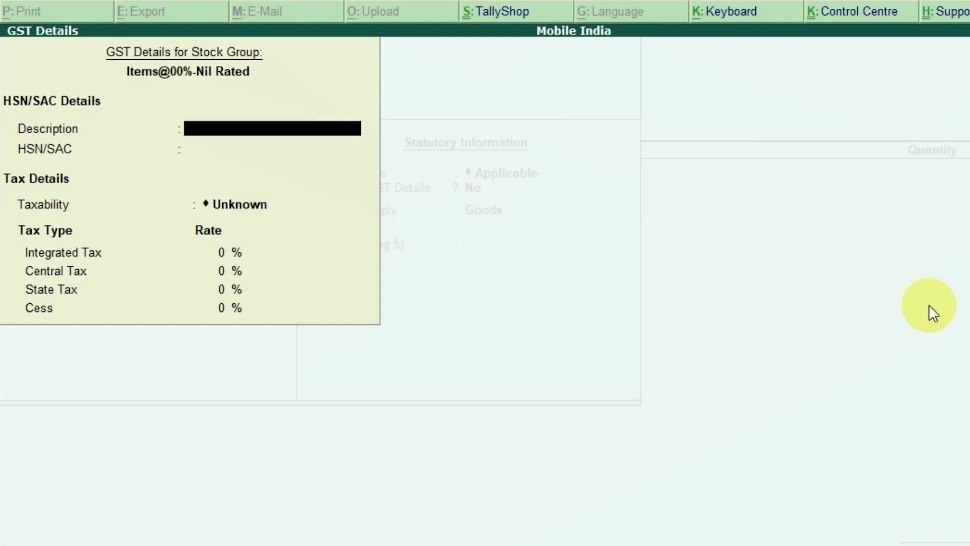
{"action": "key", "text": "Return"}
{"action": "key", "text": "Return"}
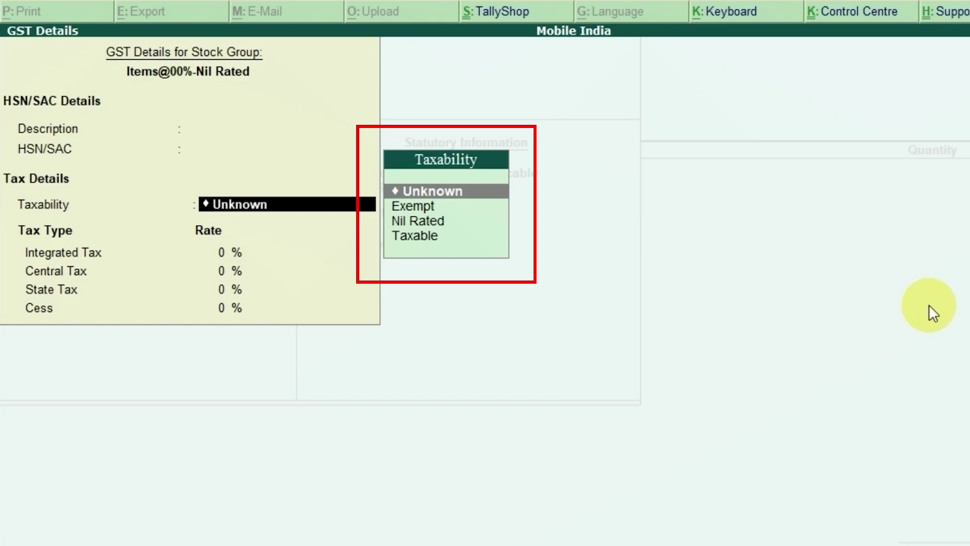
Select Nil Rated in the group's Taxability list.
{"action": "key", "text": "Down"}
{"action": "key", "text": "Down"}
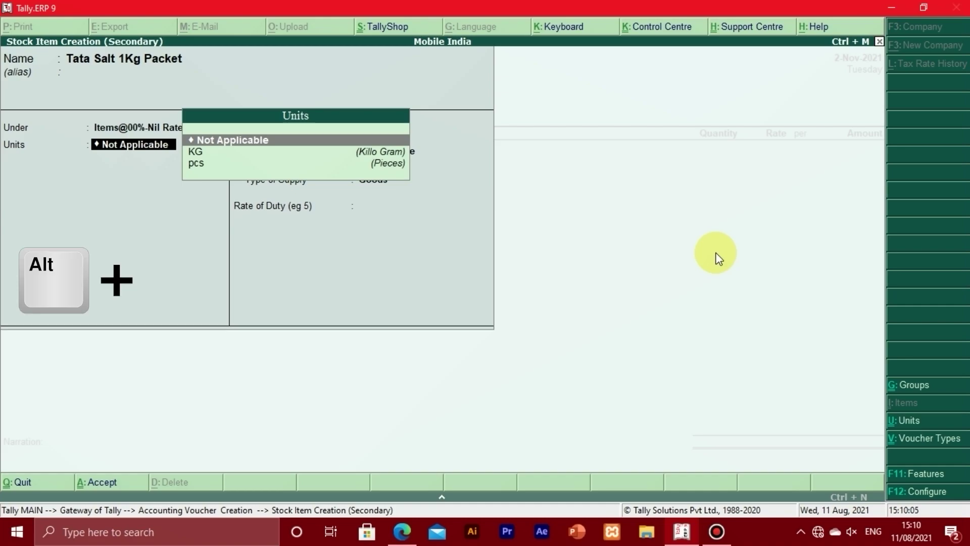
Create unit Pack with formal name Packet, UQC Not Applicable and 0 decimal places.
{"action": "key", "text": "alt+c"}
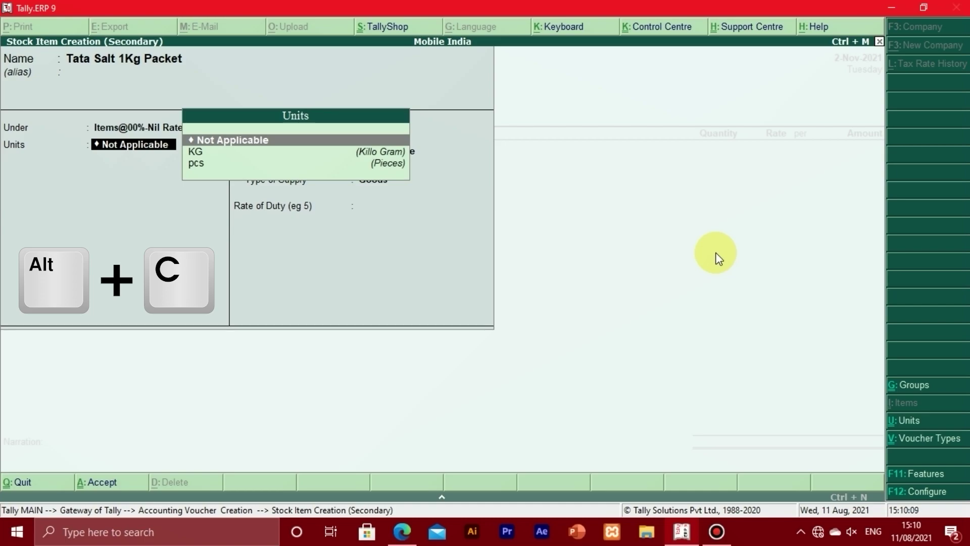
{"action": "key", "text": "alt+c"}
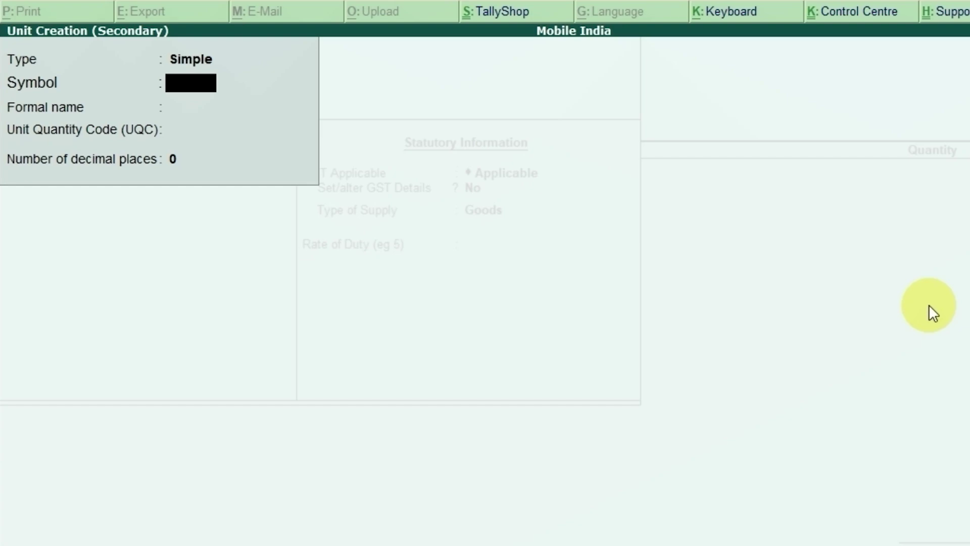
{"action": "type", "text": "Pack"}
{"action": "key", "text": "Return"}
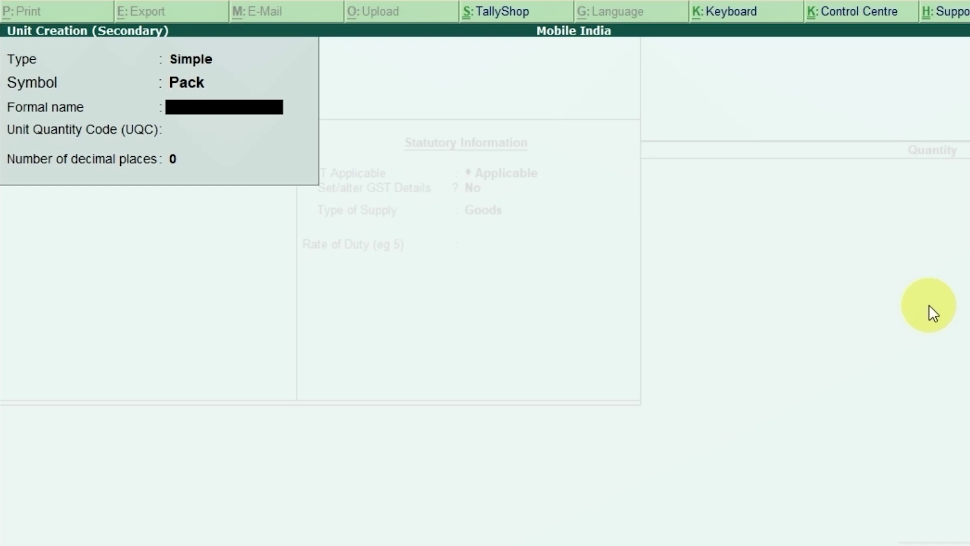
{"action": "type", "text": "Packet"}
{"action": "key", "text": "Return"}
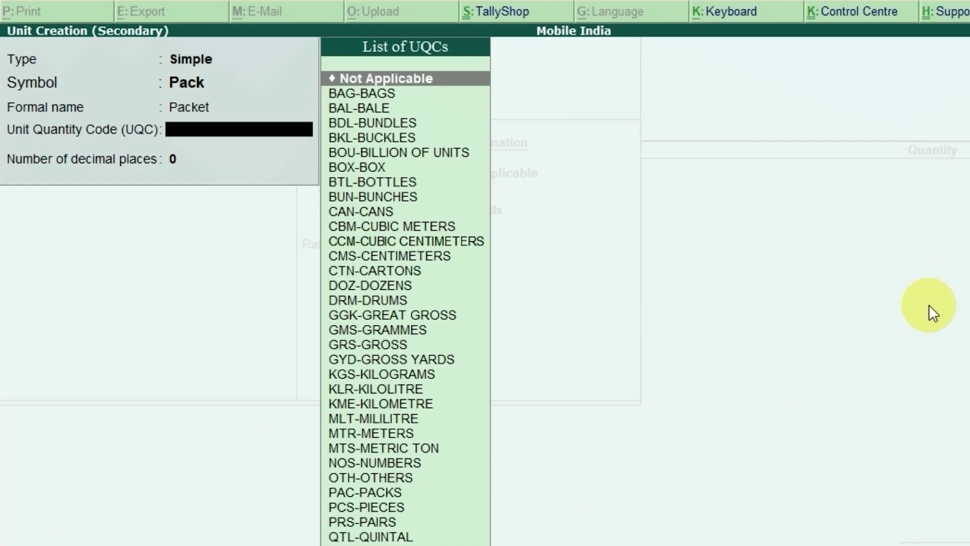
{"action": "key", "text": "Return"}
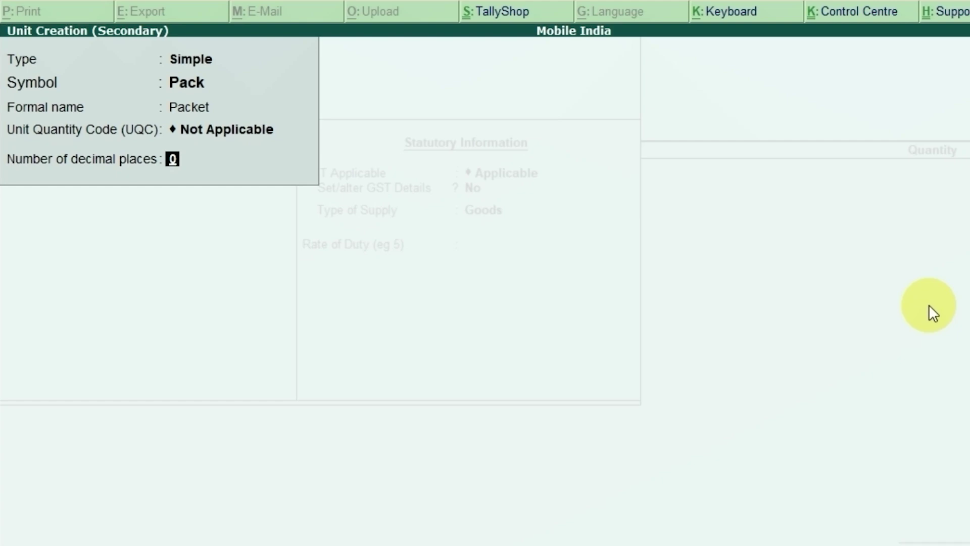
{"action": "key", "text": "Return"}
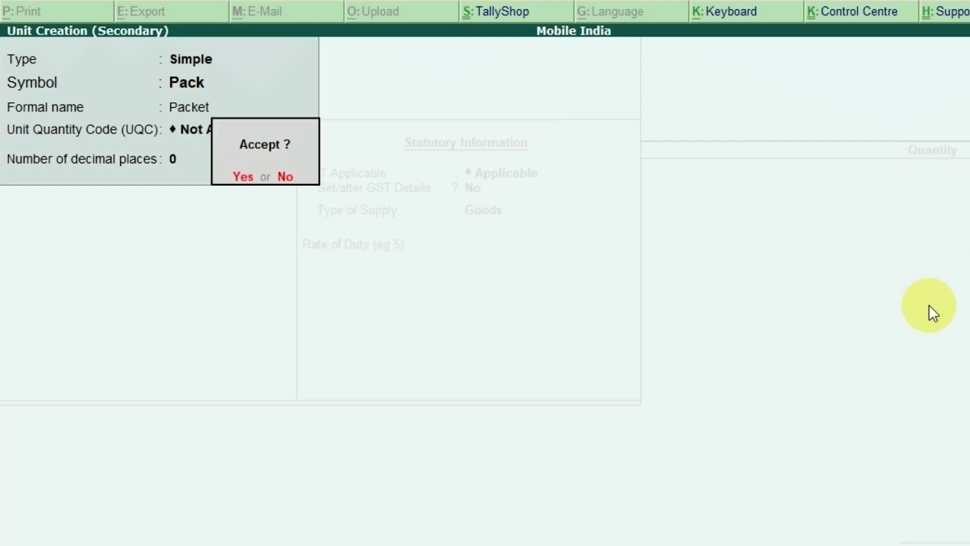
{"action": "key", "text": "Return"}
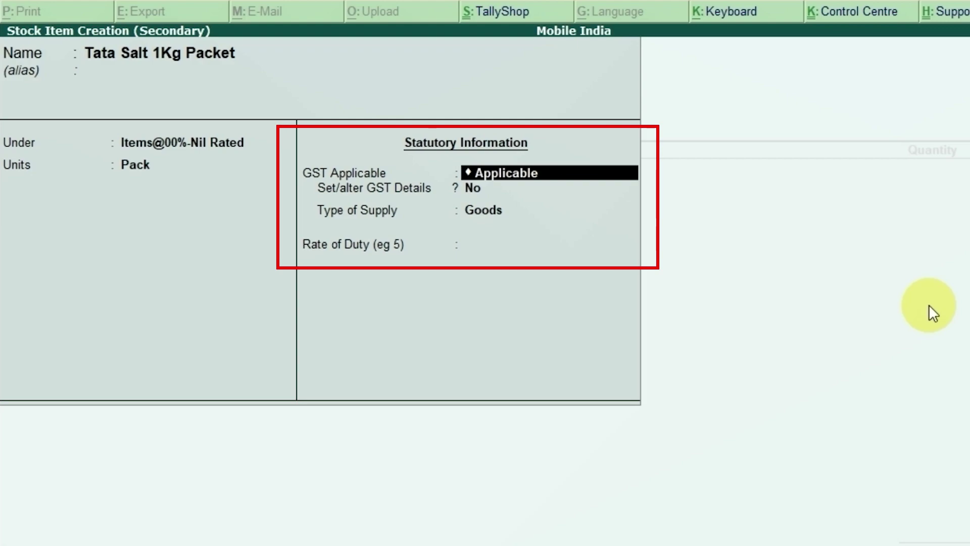
Answer Yes to Set/alter GST Details for Tata Salt 1Kg Packet to open its GST form.
{"action": "key", "text": "Return"}
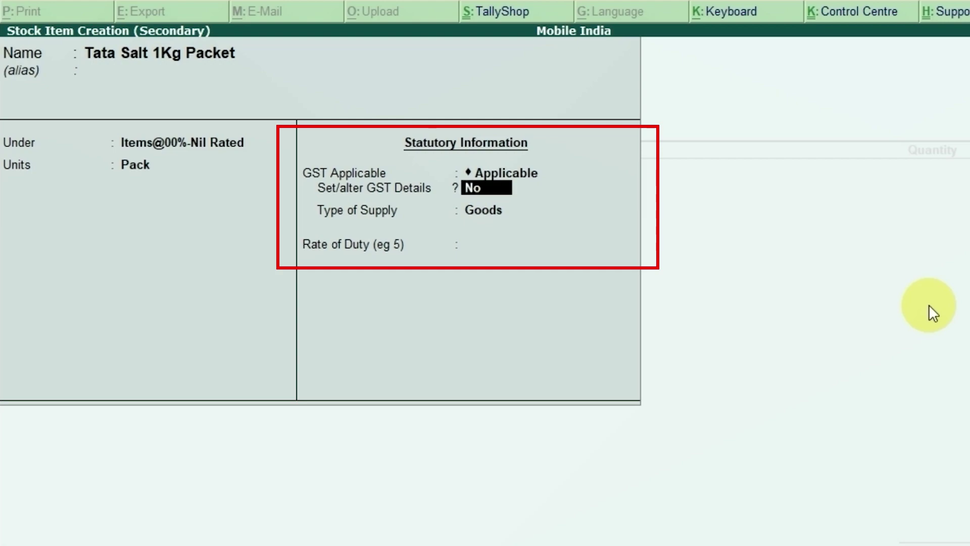
{"action": "type", "text": "yy"}
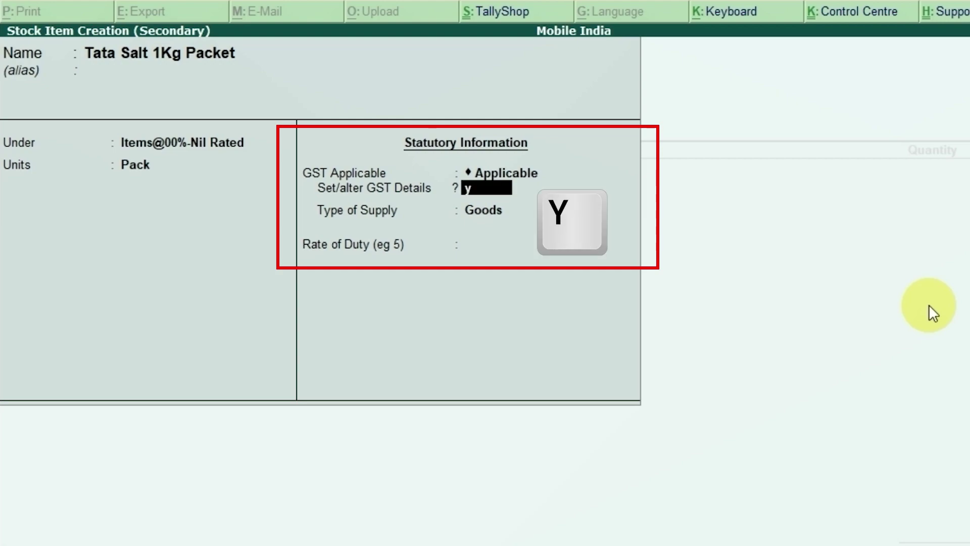
{"action": "key", "text": "Return"}
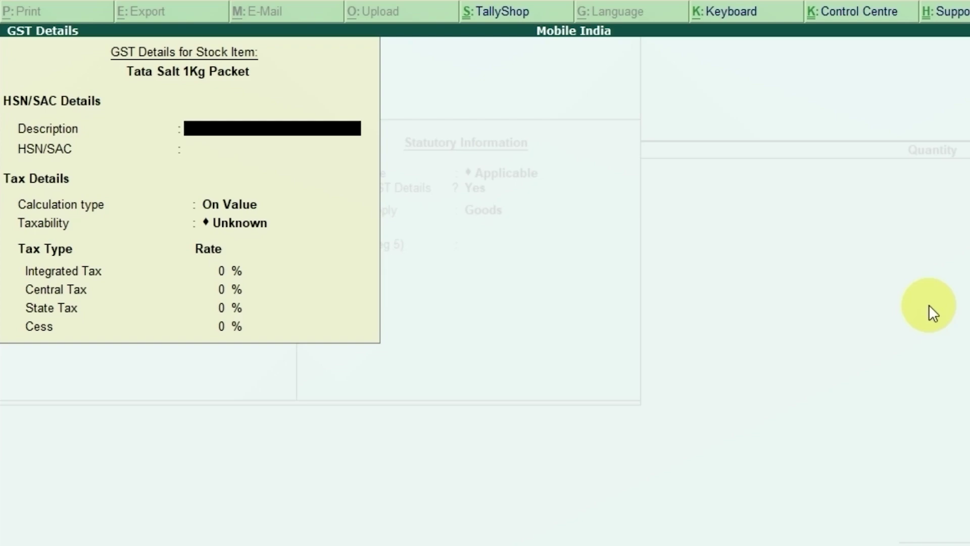
Enter HSN/SAC 2501 for Tata Salt, keep On Value calculation and mark taxability Nil Rated.
{"action": "key", "text": "Return"}
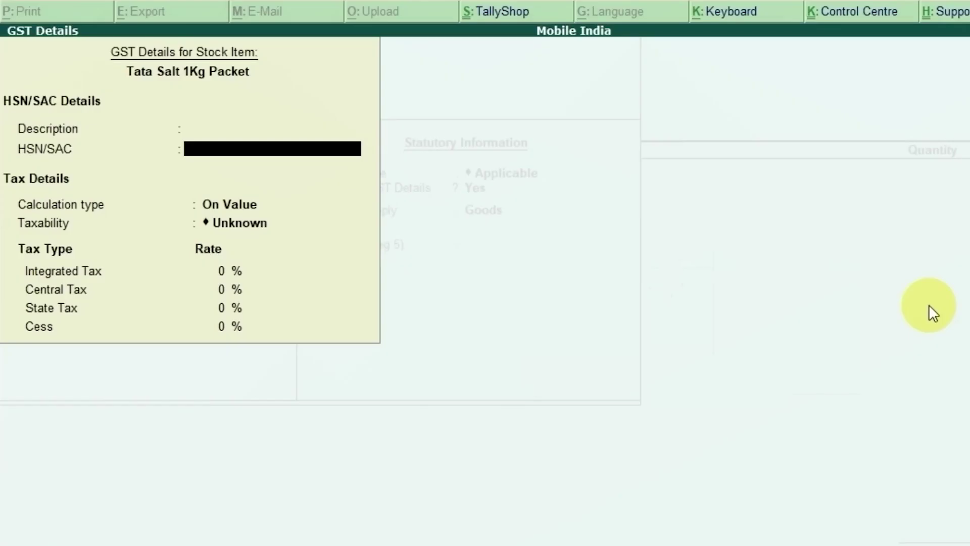
{"action": "type", "text": "2501"}
{"action": "key", "text": "Return"}
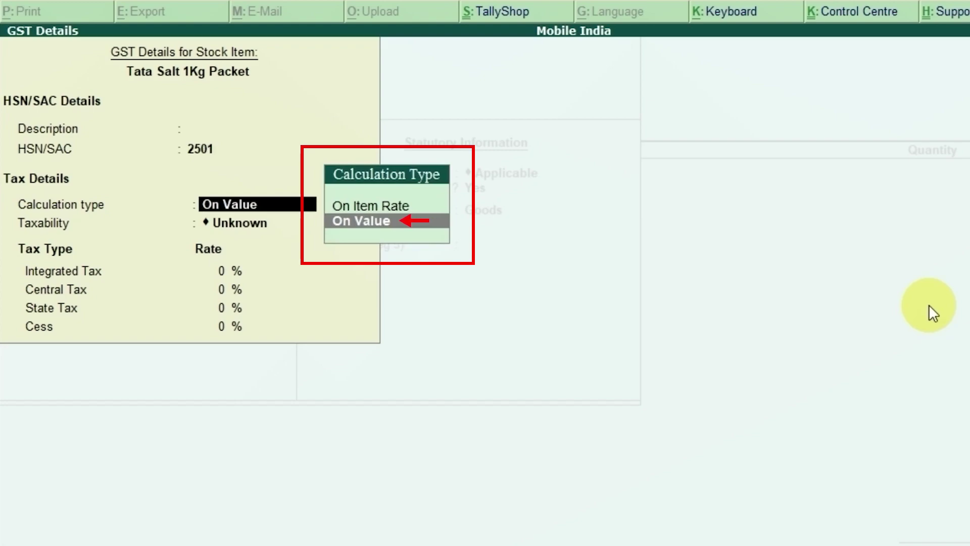
{"action": "key", "text": "Return"}
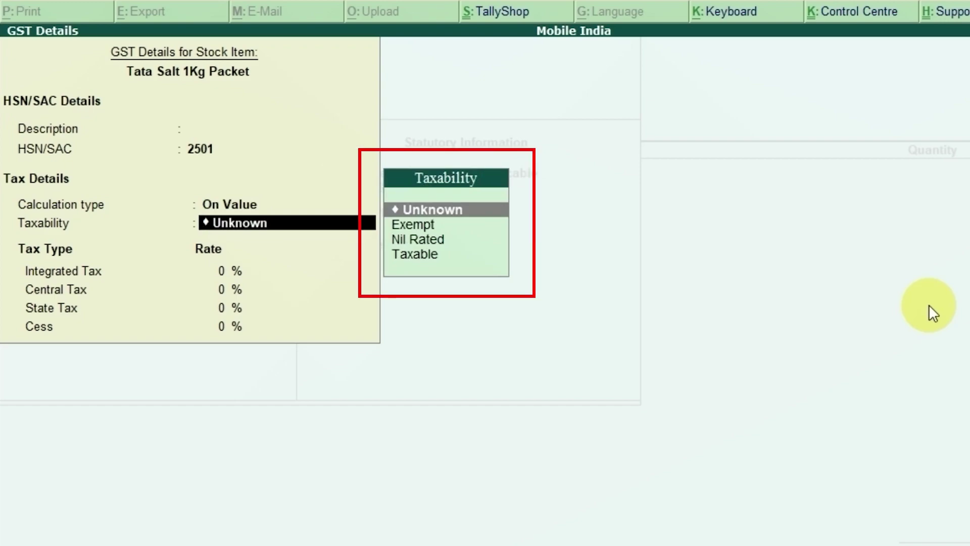
{"action": "key", "text": "Down"}
{"action": "key", "text": "Down"}
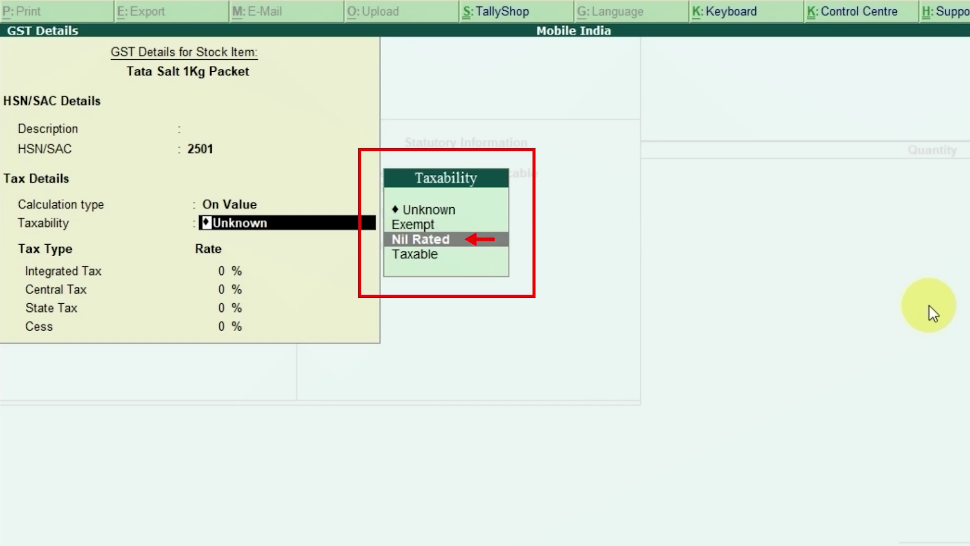
{"action": "key", "text": "Return"}
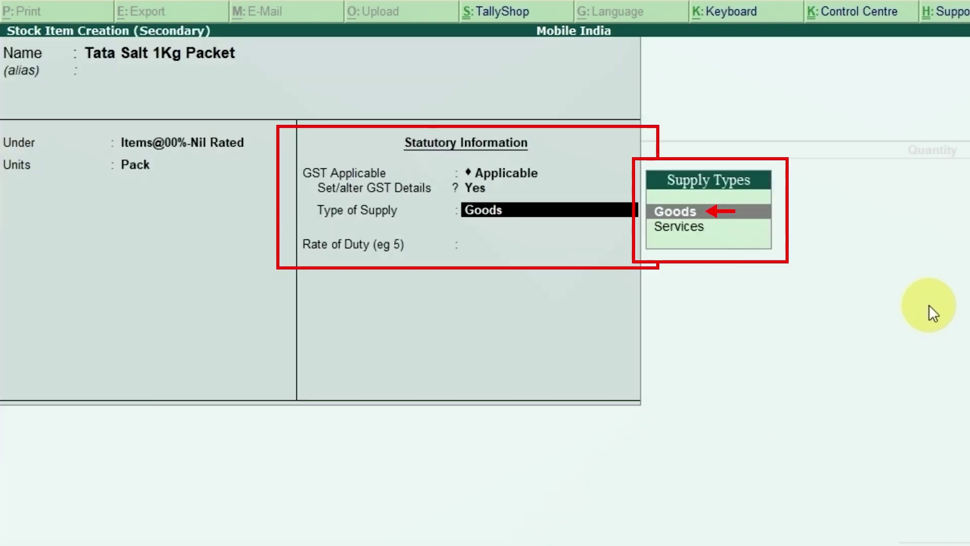
Set Tata Salt's supply type to Goods with 0 rate of duty and save the stock item.
{"action": "key", "text": "Return"}
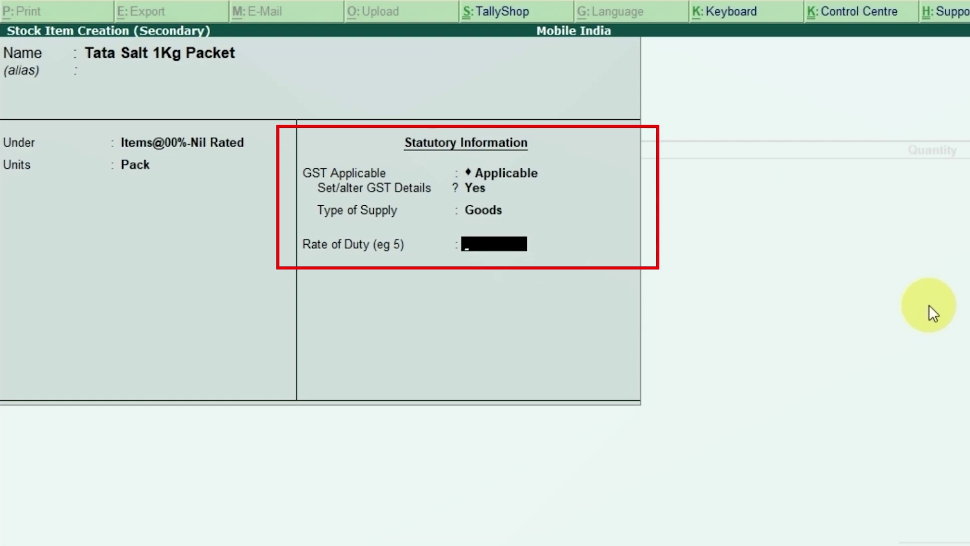
{"action": "type", "text": "0"}
{"action": "key", "text": "Return"}
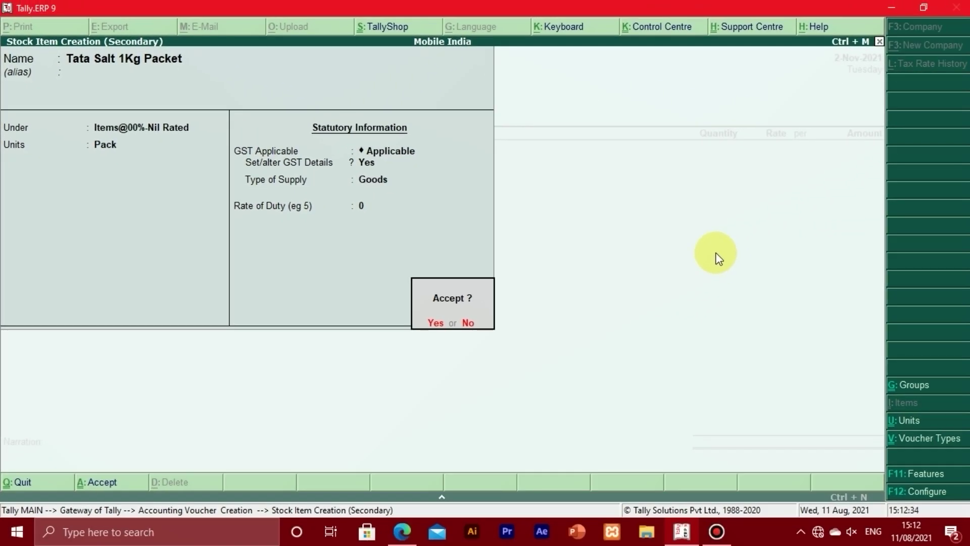
{"action": "key", "text": "Return"}
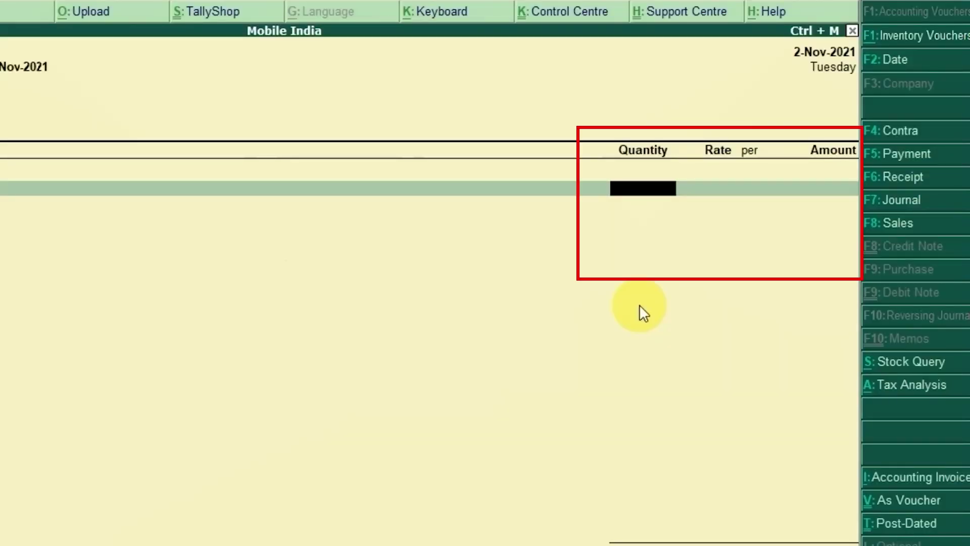
Enter 20 Pack of Tata Salt at 21.00 per Pack, totalling 420.00, checking the rate on the invoice.
{"action": "type", "text": "20"}
{"action": "key", "text": "Return"}
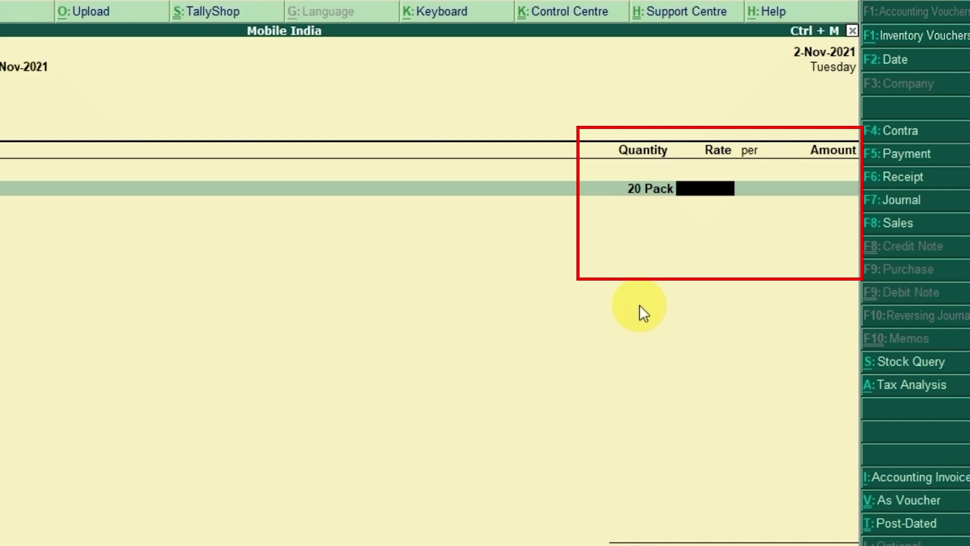
{"action": "key", "text": "alt+Tab"}
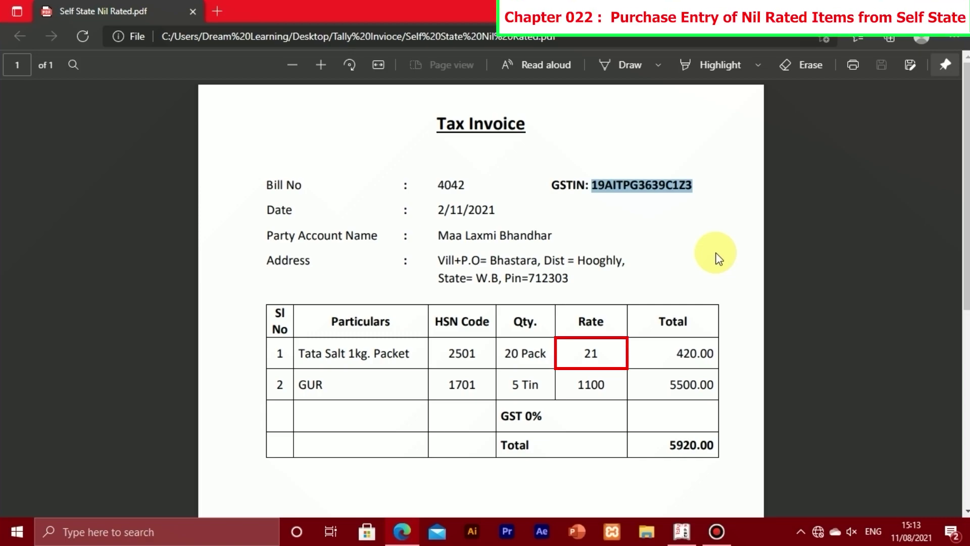
{"action": "key", "text": "alt+Tab"}
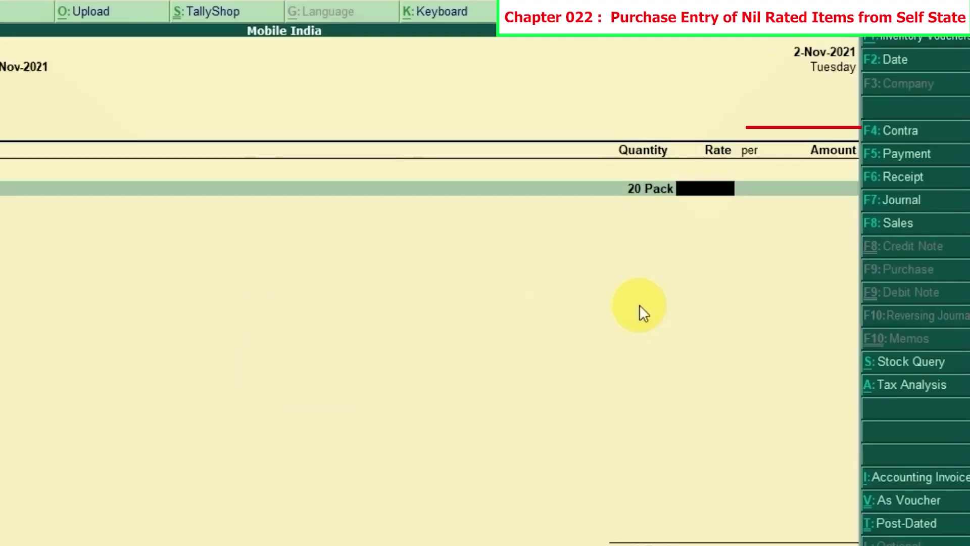
{"action": "type", "text": "21"}
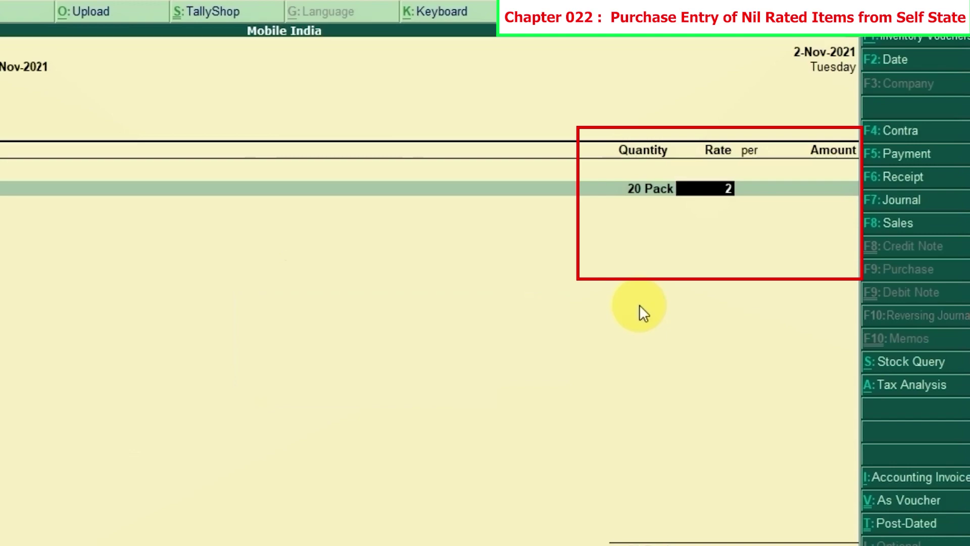
{"action": "key", "text": "Return"}
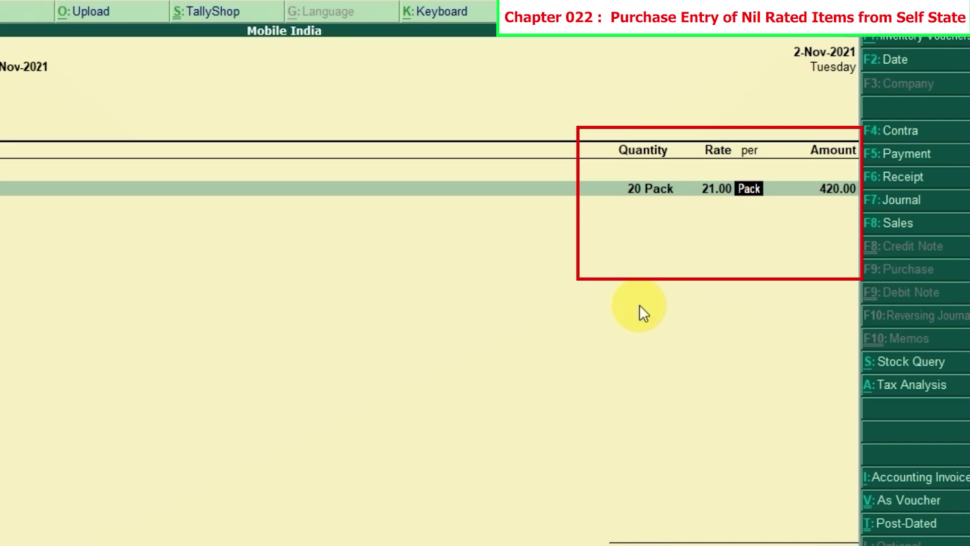
{"action": "key", "text": "Return"}
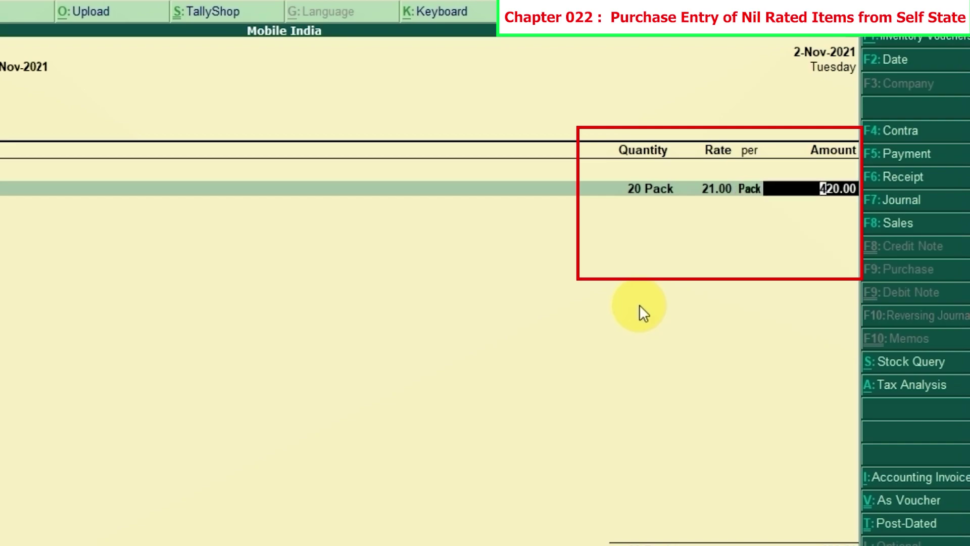
{"action": "key", "text": "Return"}
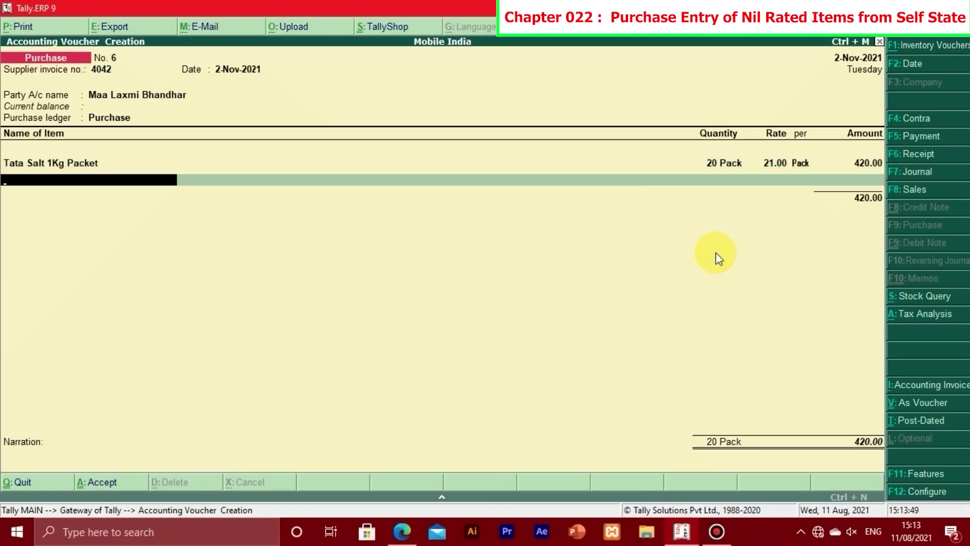
Check the invoice for the next item, then type G in Name of Item to look for GUR.
{"action": "key", "text": "alt+Tab"}
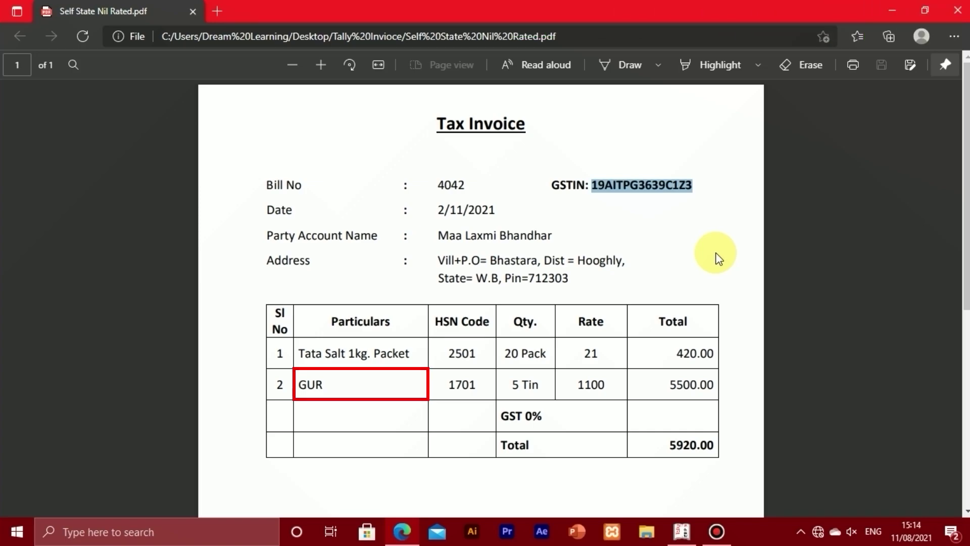
{"action": "key", "text": "alt+Tab"}
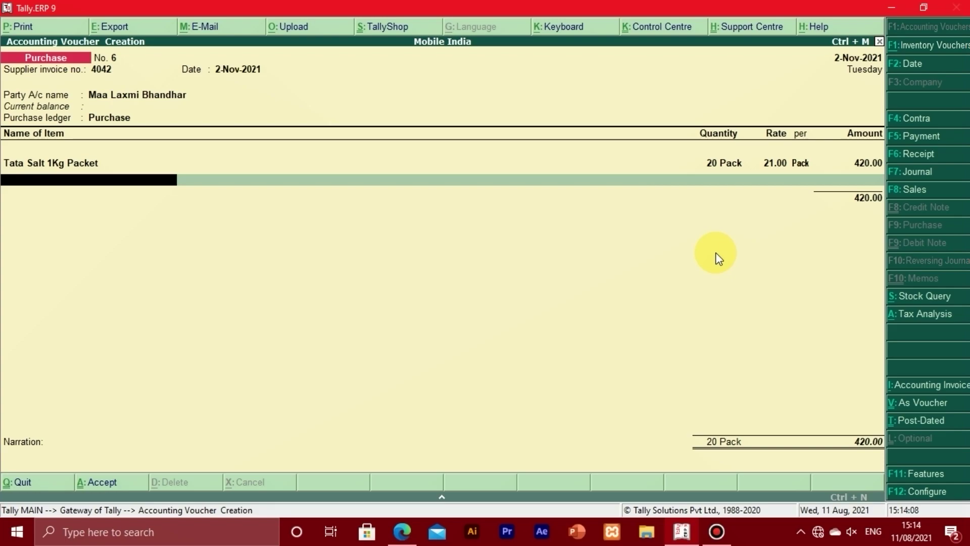
{"action": "type", "text": "g"}
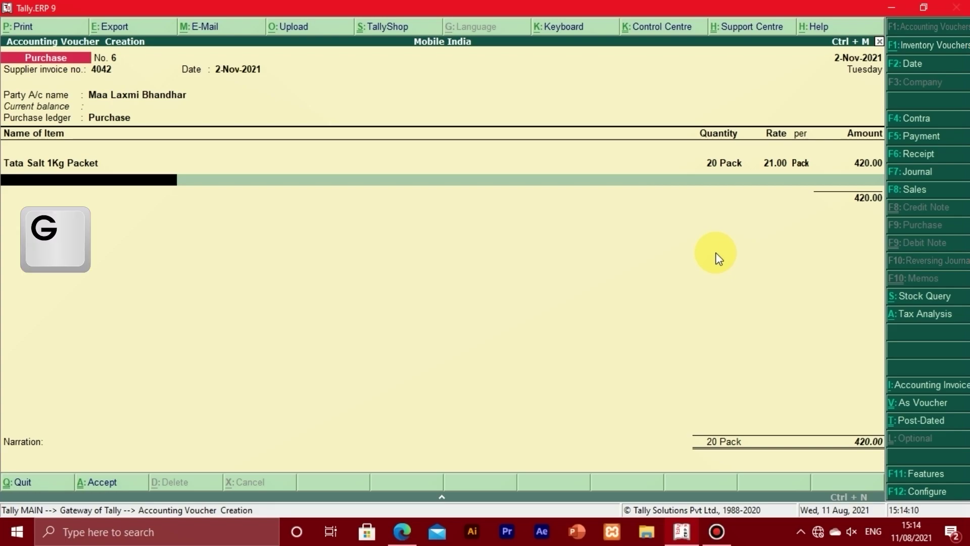
{"action": "type", "text": "G"}
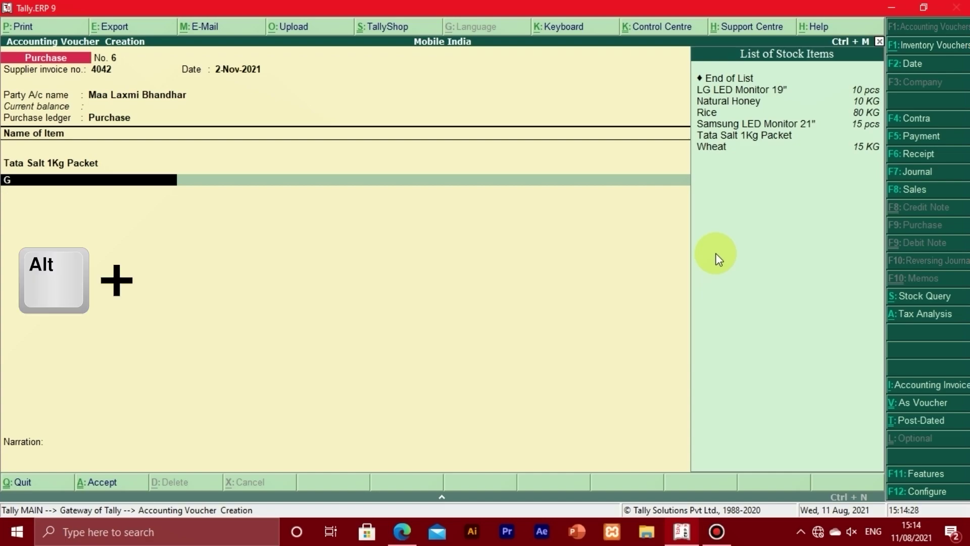
Create stock item GUR under the Items@00%-Nil Rated group and check the invoice for its unit.
{"action": "key", "text": "alt+c"}
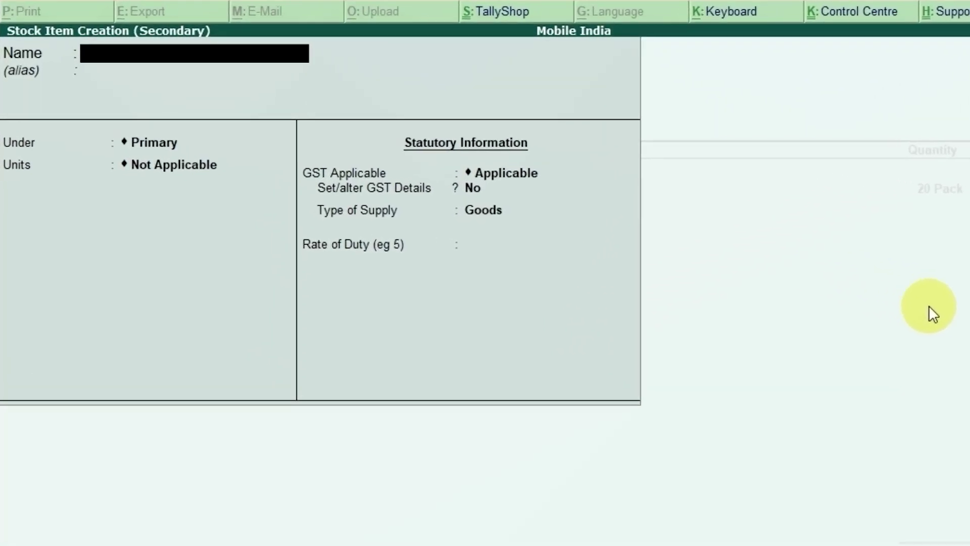
{"action": "type", "text": "GUR"}
{"action": "key", "text": "Return"}
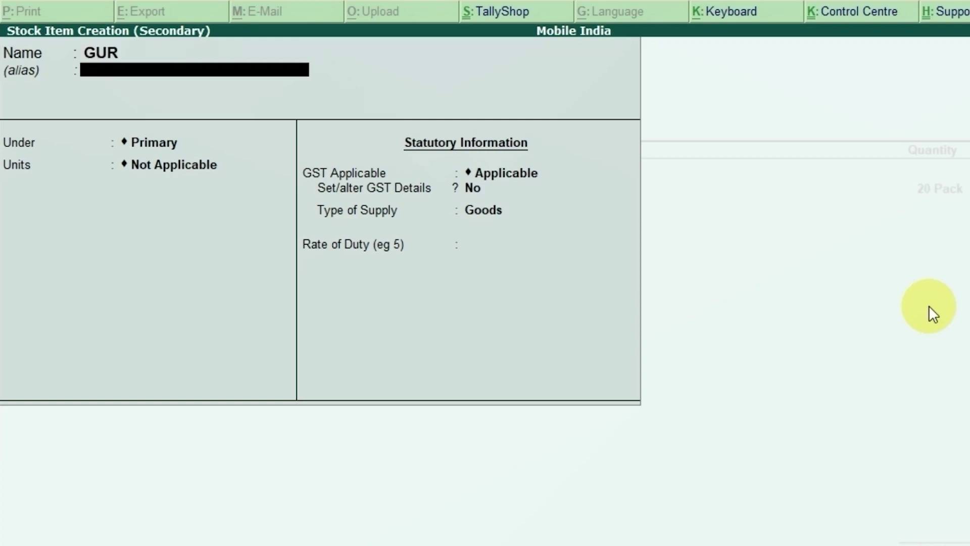
{"action": "key", "text": "Return"}
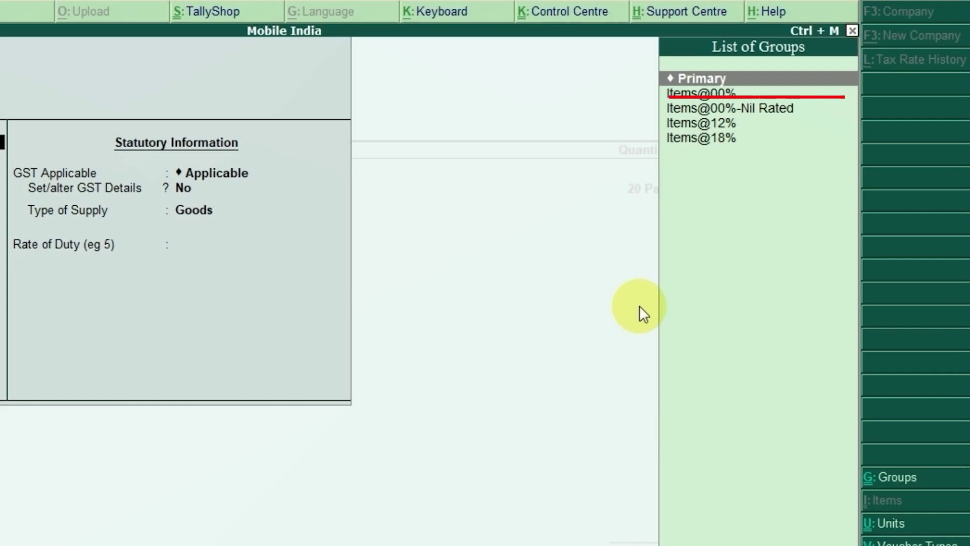
{"action": "key", "text": "Down"}
{"action": "key", "text": "Down"}
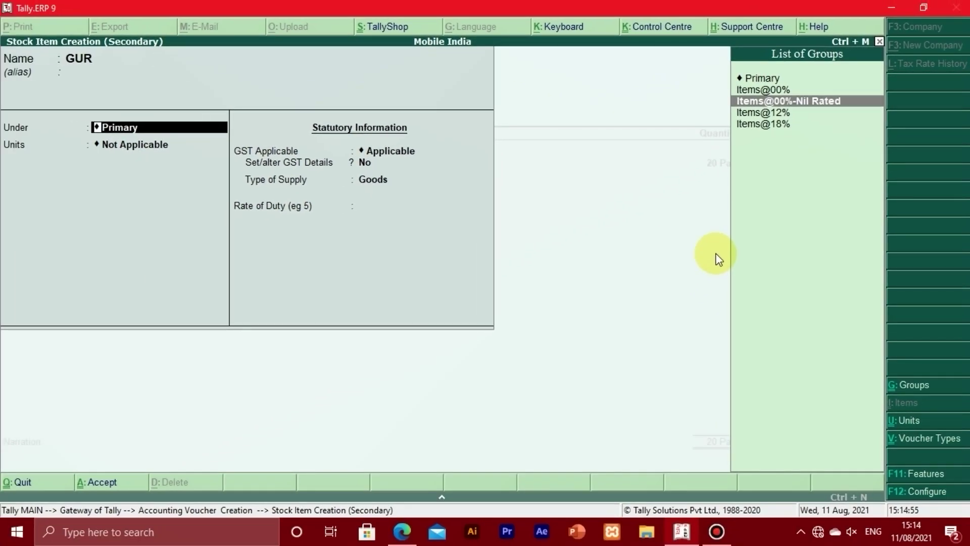
{"action": "key", "text": "Return"}
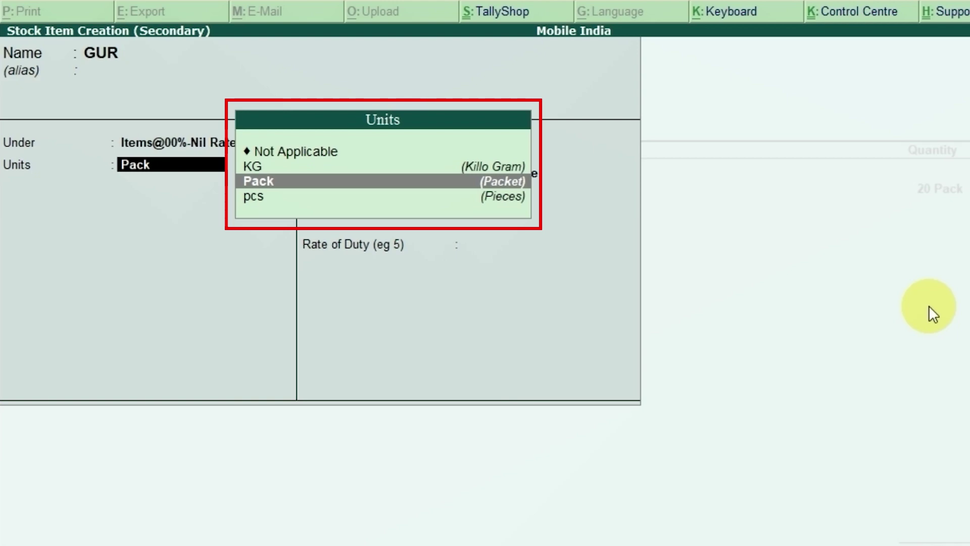
{"action": "key", "text": "alt+Tab"}
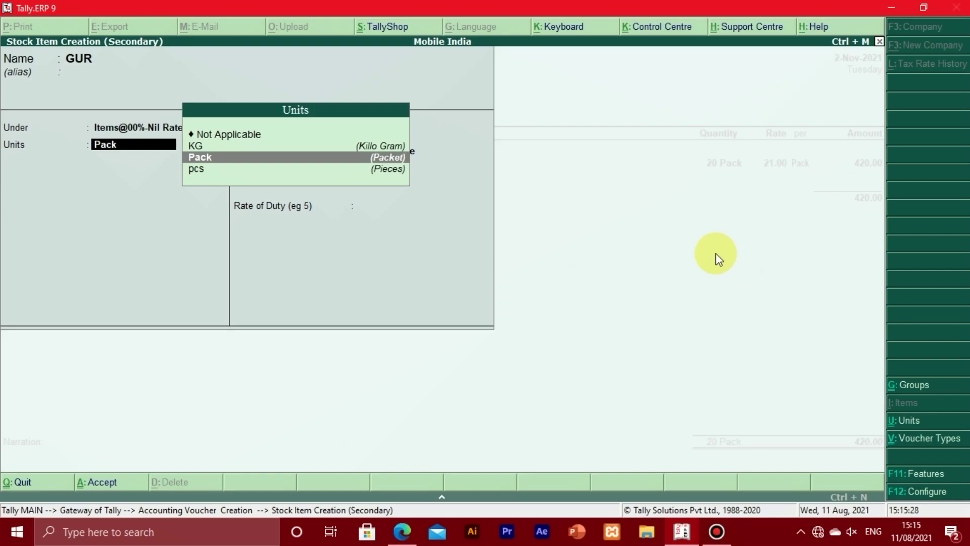
Create unit Tin with UQC Not Applicable and assign it to GUR.
{"action": "key", "text": "alt+c"}
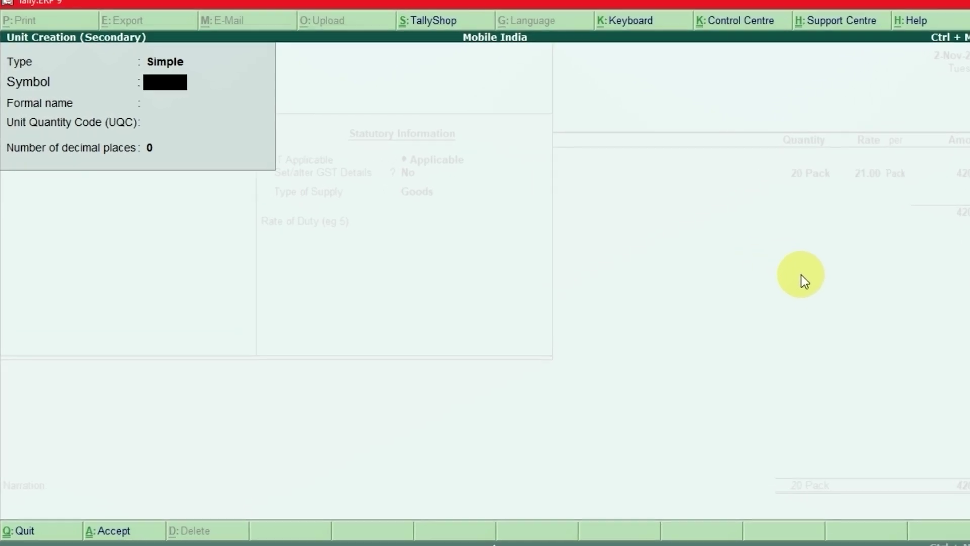
{"action": "type", "text": "Tin"}
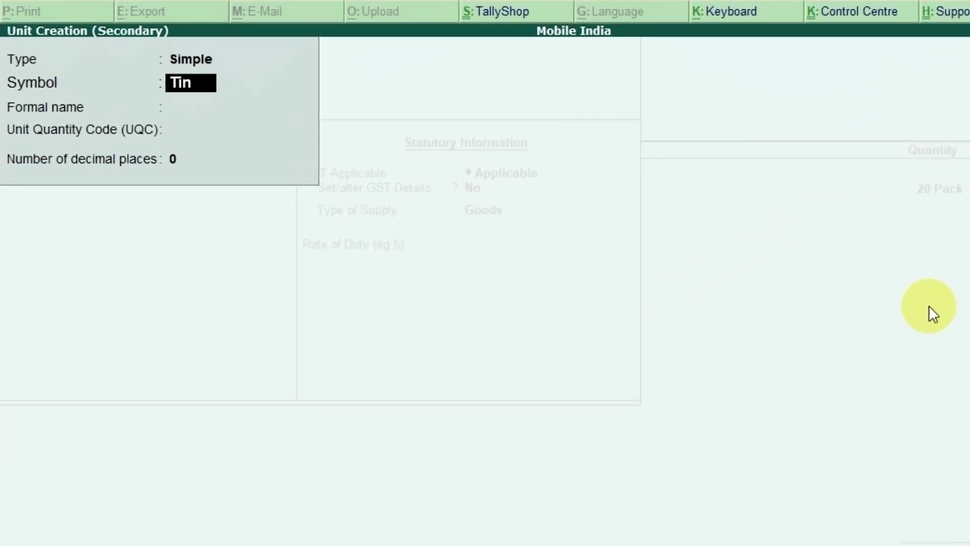
{"action": "key", "text": "Return"}
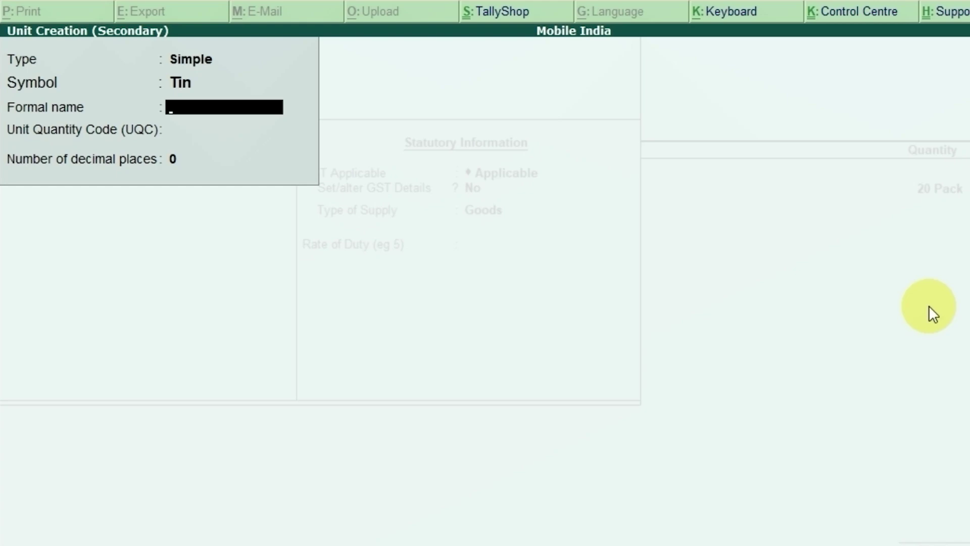
{"action": "key", "text": "Return"}
{"action": "key", "text": "Return"}
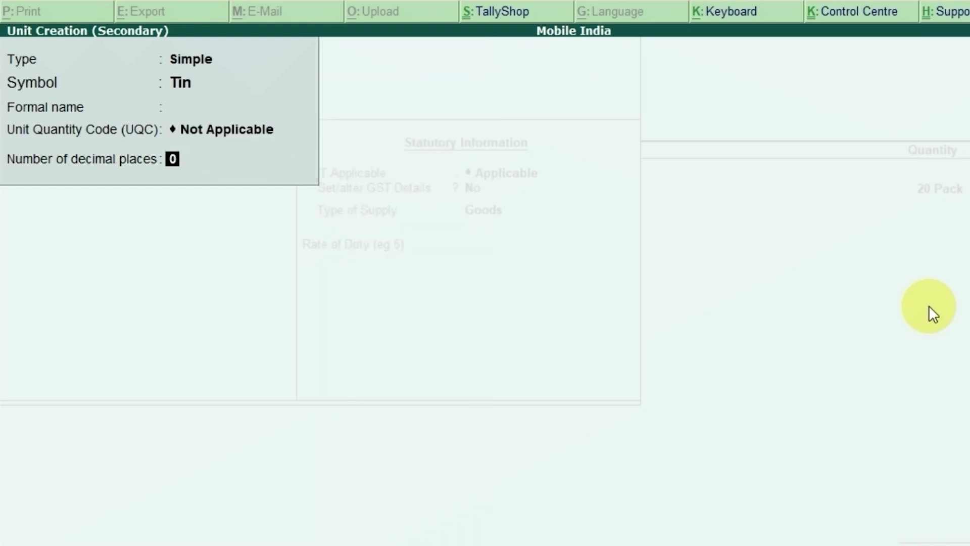
{"action": "key", "text": "Return"}
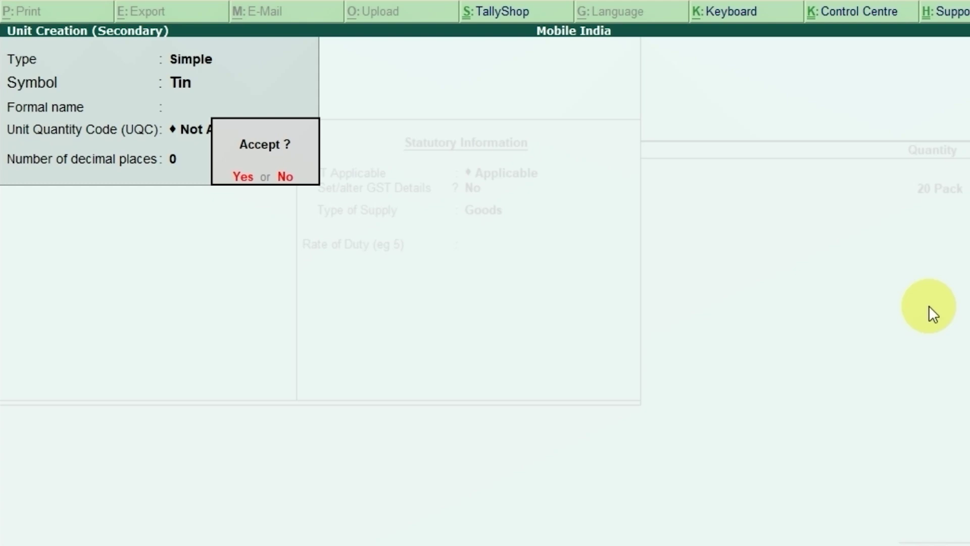
{"action": "key", "text": "Return"}
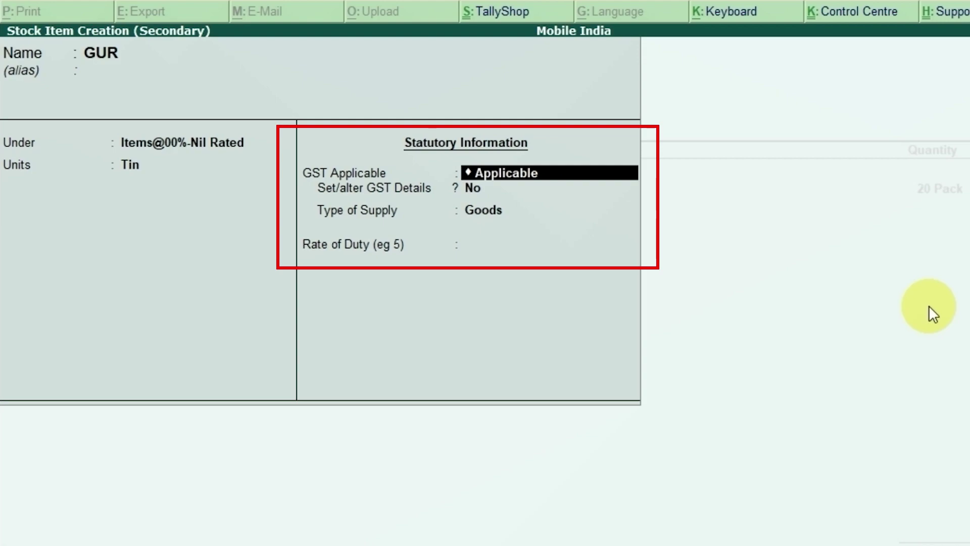
Answer Yes to Set/alter GST Details for GUR to open its GST form.
{"action": "key", "text": "Return"}
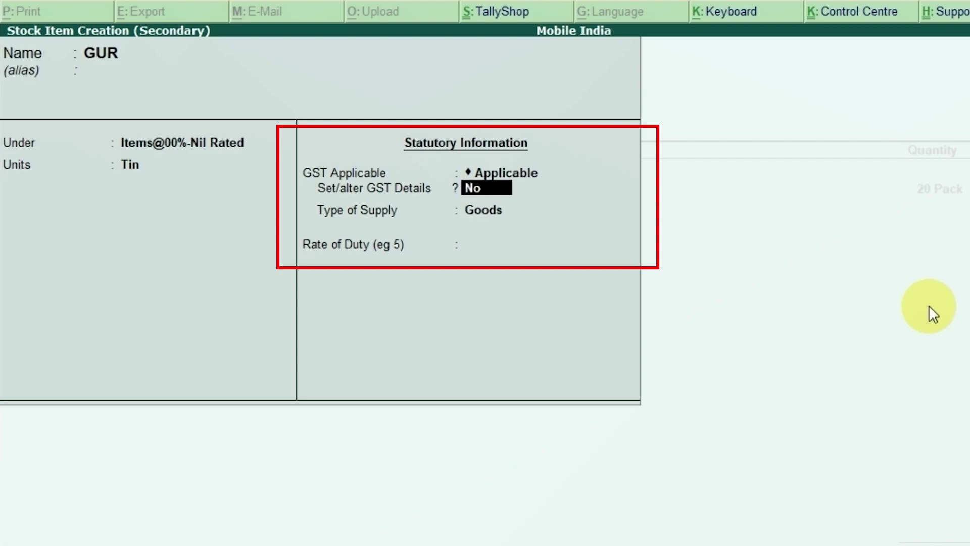
{"action": "key", "text": "y"}
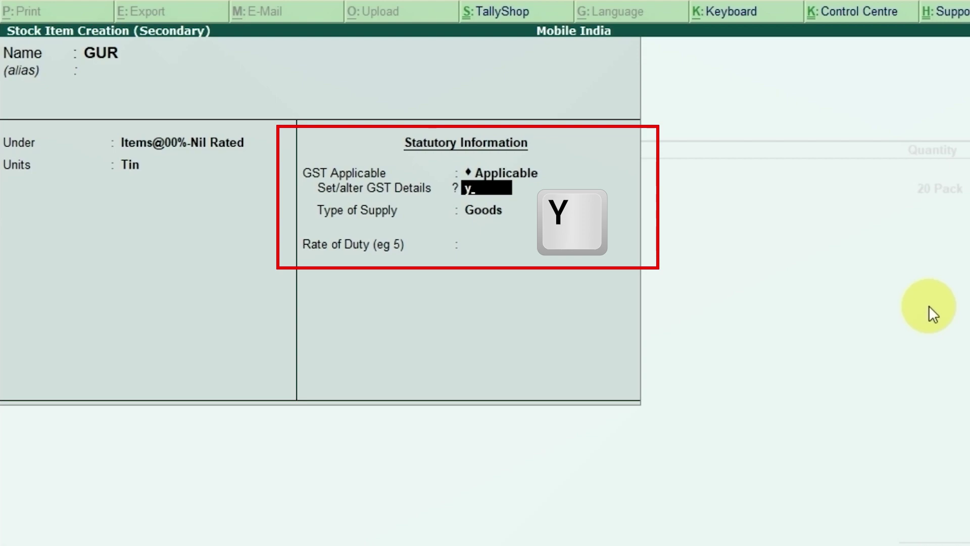
{"action": "key", "text": "Return"}
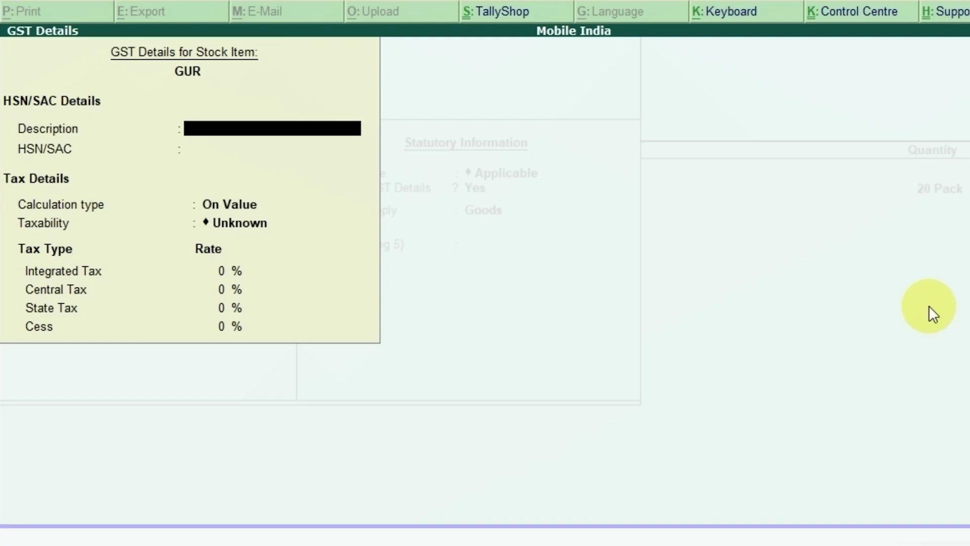
Give GUR HSN/SAC 1701 from the invoice, On Value calculation and Nil Rated taxability.
{"action": "key", "text": "Return"}
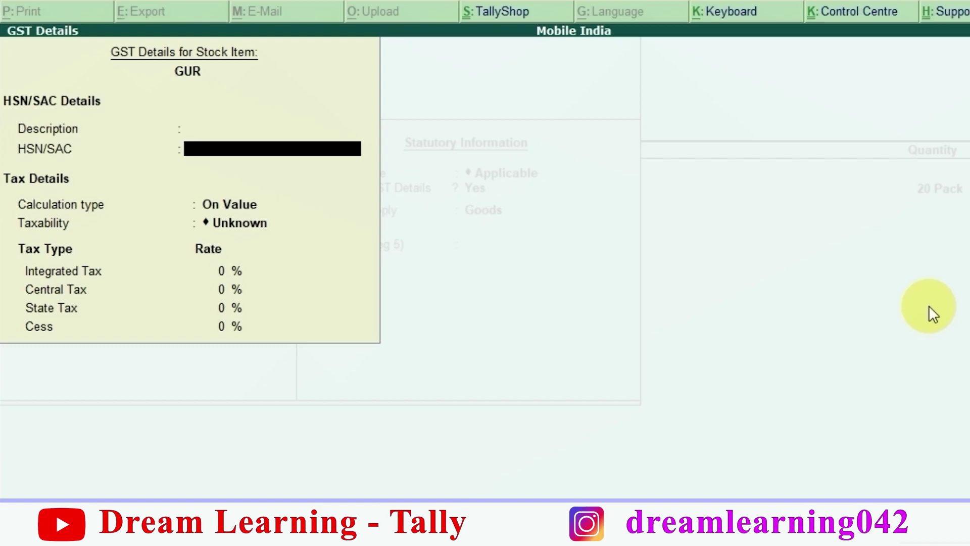
{"action": "key", "text": "alt+Tab"}
{"action": "type", "text": "1701"}
{"action": "key", "text": "Return"}
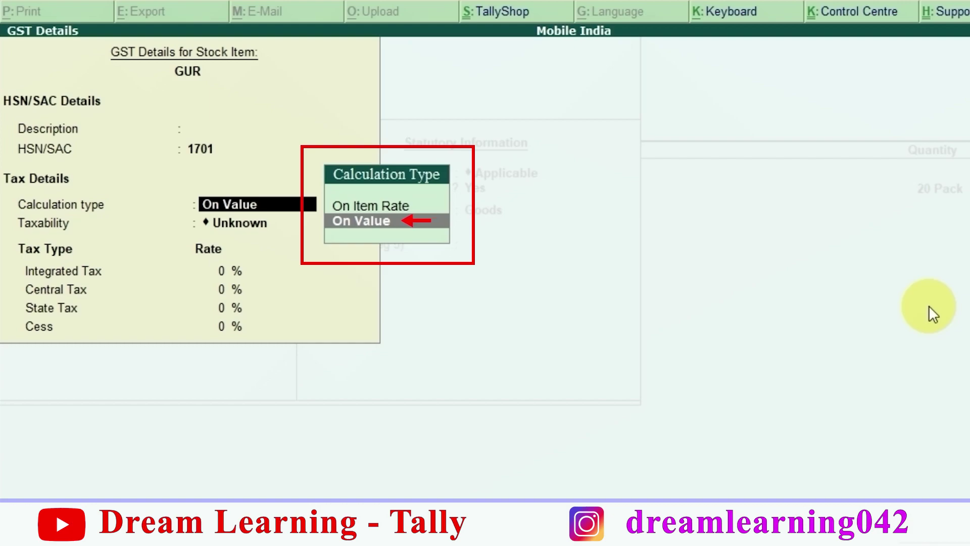
{"action": "key", "text": "Return"}
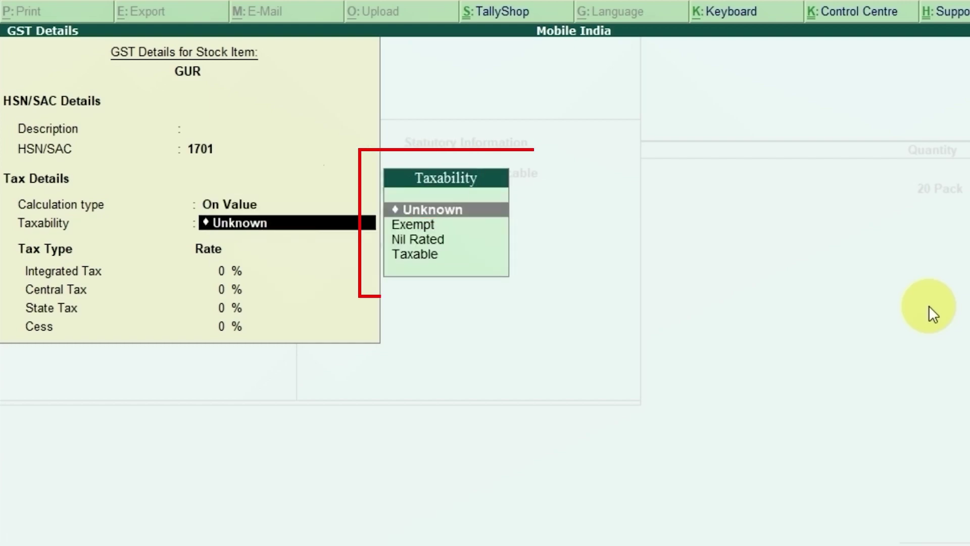
{"action": "key", "text": "Down"}
{"action": "key", "text": "Down"}
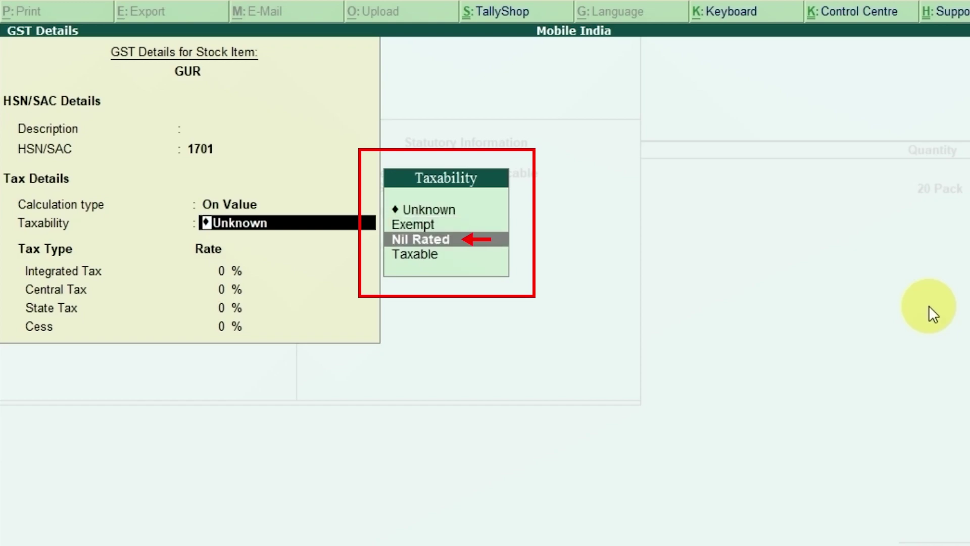
{"action": "key", "text": "Return"}
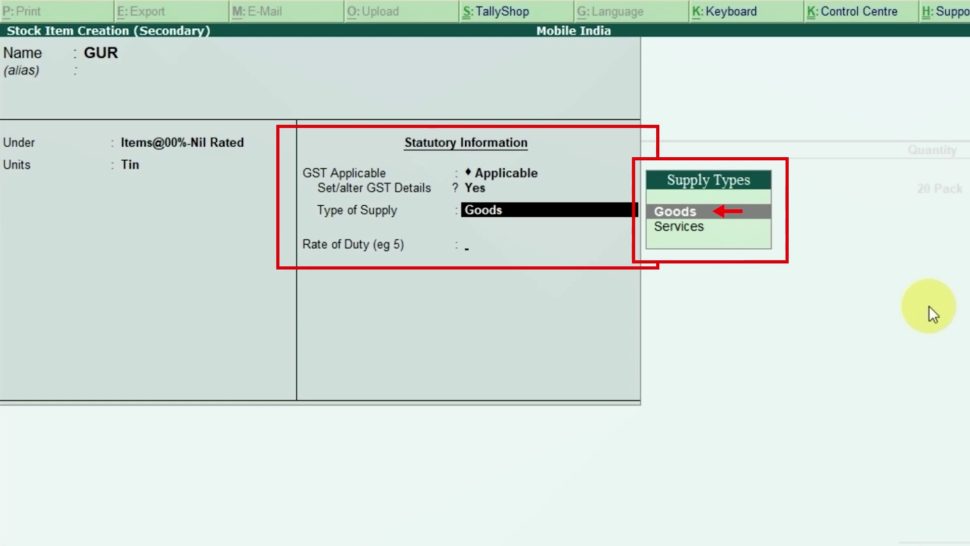
Set GUR's supply type to Goods with 0 rate of duty and save the item.
{"action": "key", "text": "Return"}
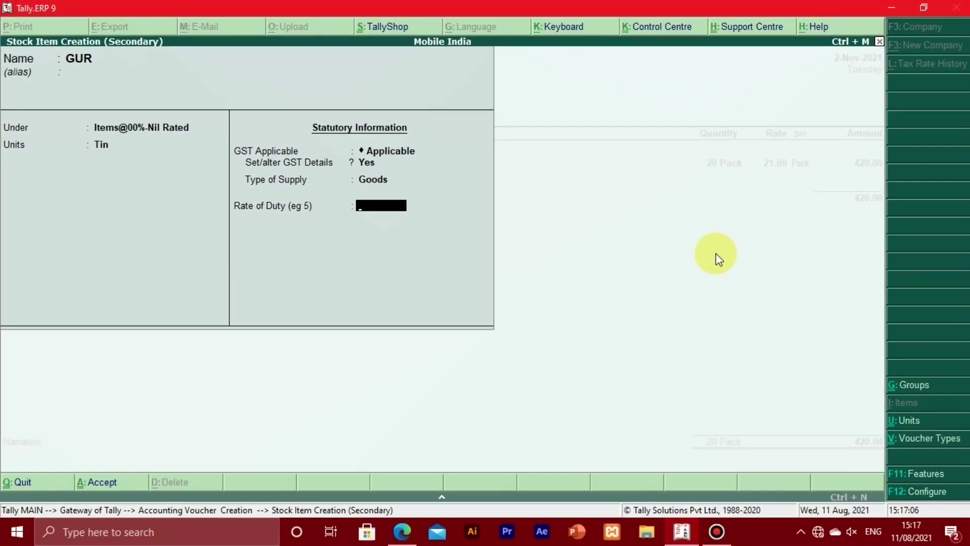
{"action": "key", "text": "Return"}
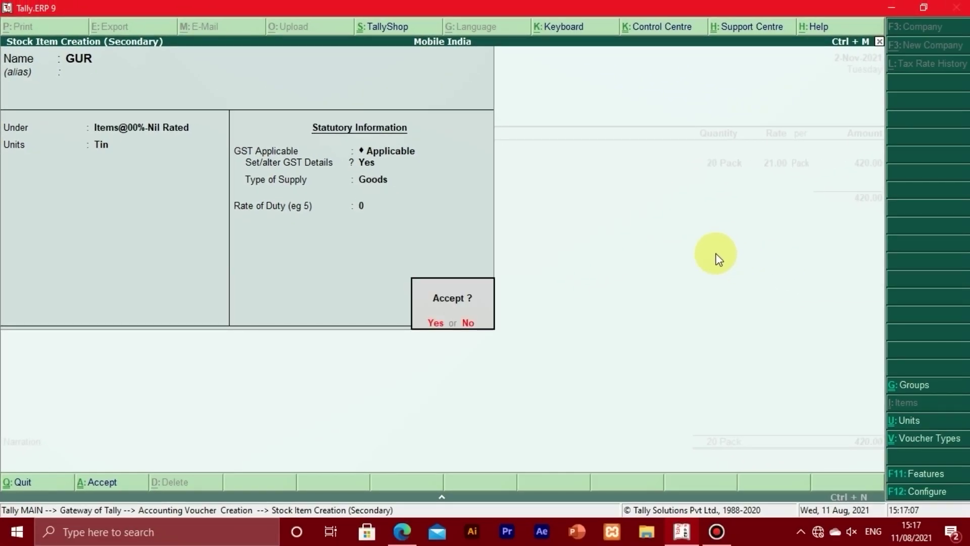
{"action": "key", "text": "Return"}
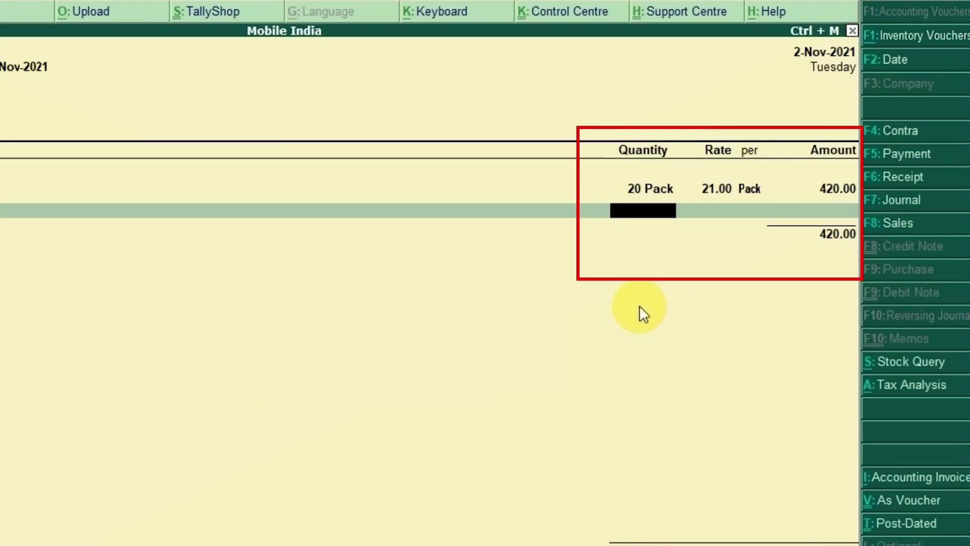
Enter 5 Tin of GUR at 1,100.00 per Tin for 5,500.00, making the total 5,920.00.
{"action": "type", "text": "5"}
{"action": "key", "text": "Return"}
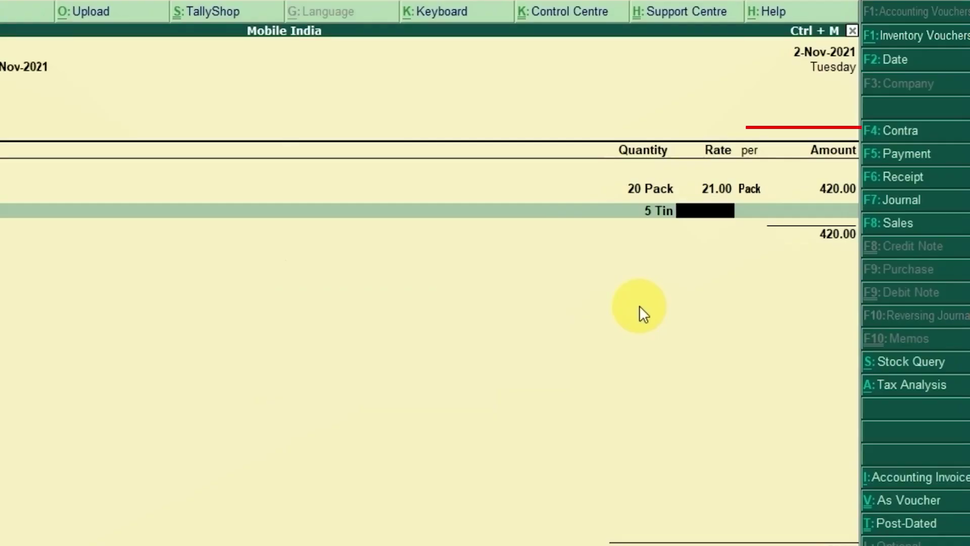
{"action": "type", "text": "1100"}
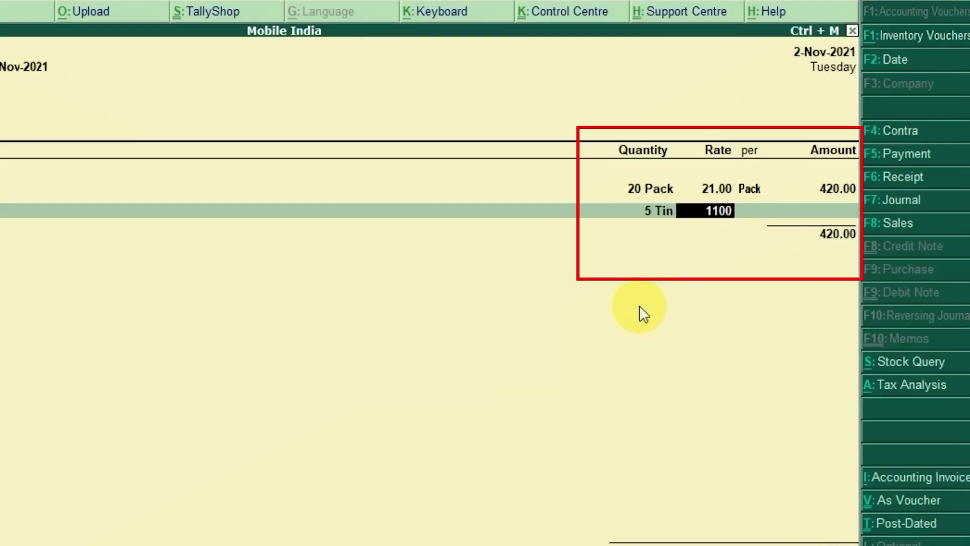
{"action": "key", "text": "Return"}
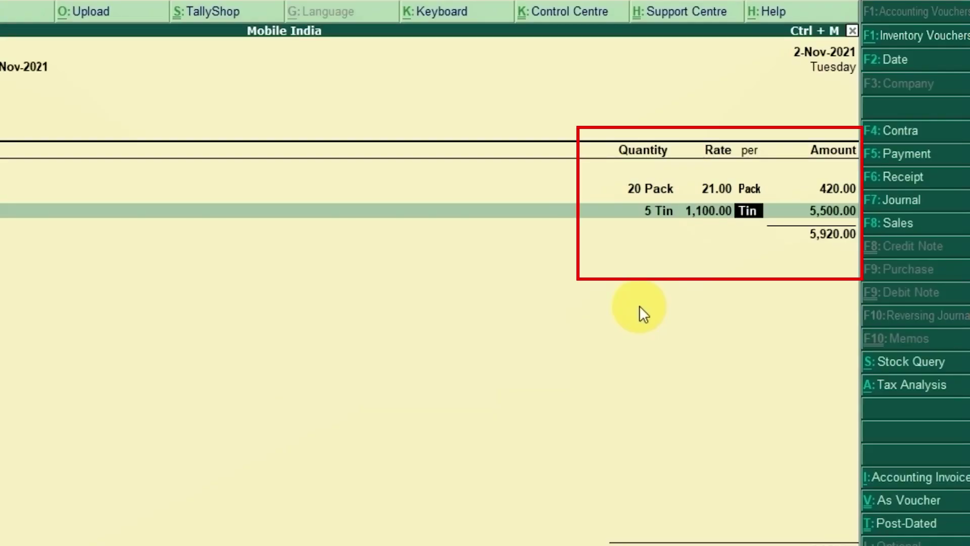
{"action": "key", "text": "Return"}
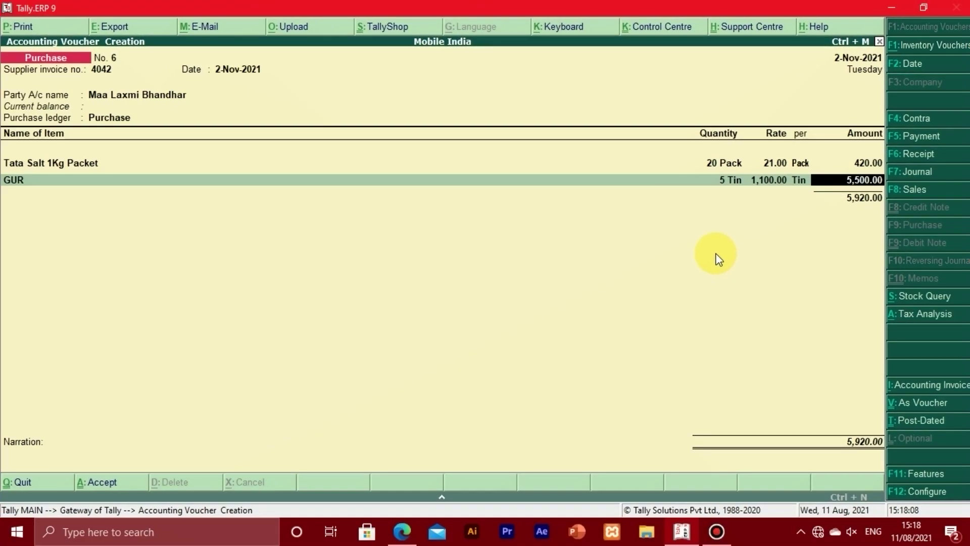
{"action": "key", "text": "Return"}
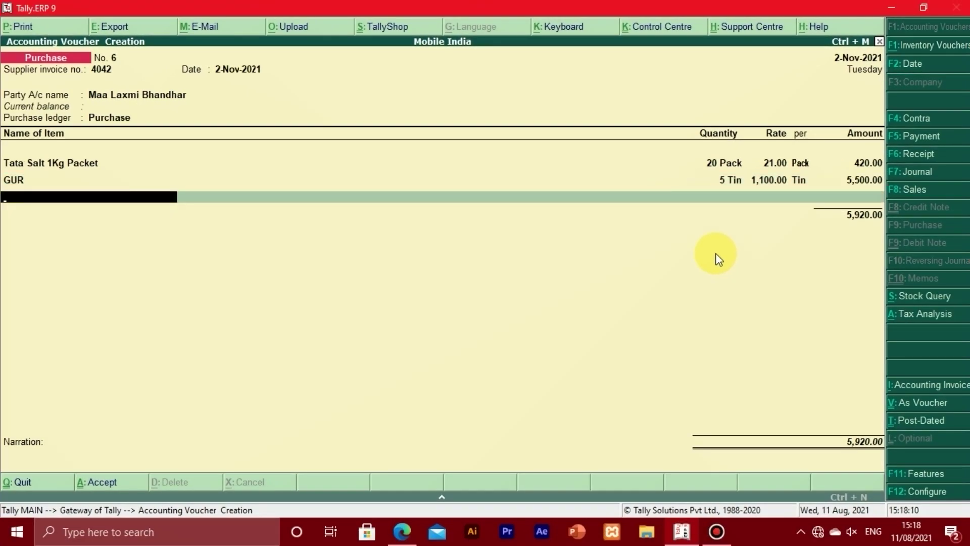
Close the item list after GUR, leaving Tata Salt 420.00 and GUR 5,500.00 totalling 5,920.00.
{"action": "key", "text": "Return"}
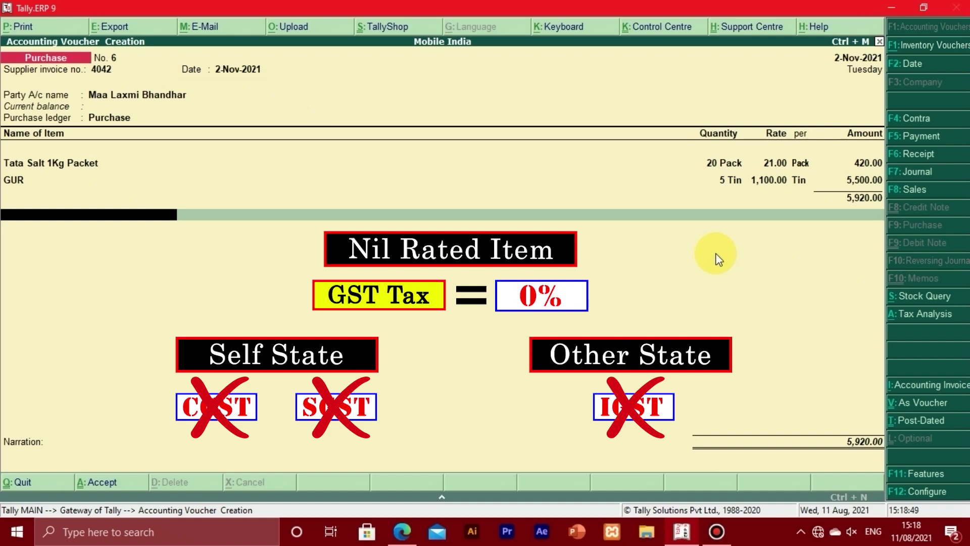
Enter the narration 'Being the goods purchased in credit', correcting the 'credir' typo.
{"action": "key", "text": "Return"}
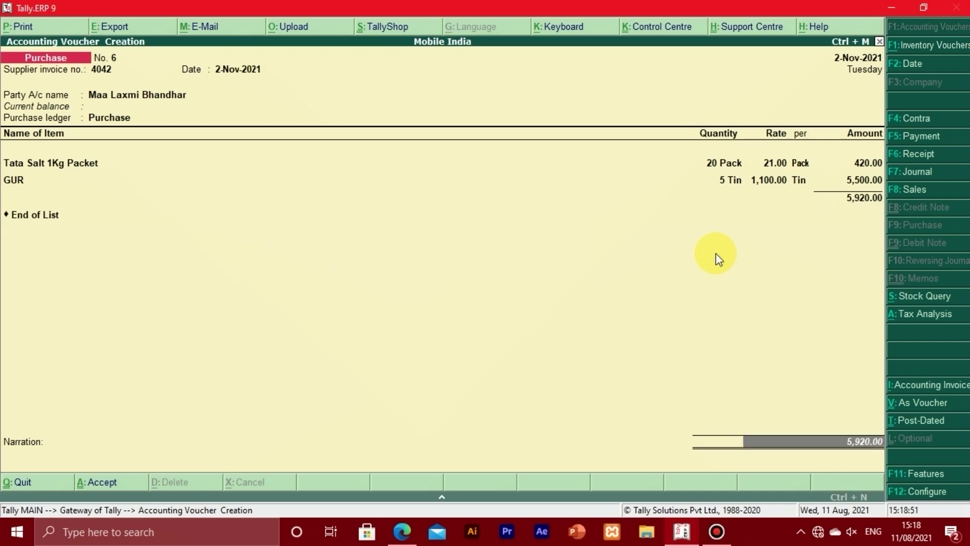
{"action": "key", "text": "Return"}
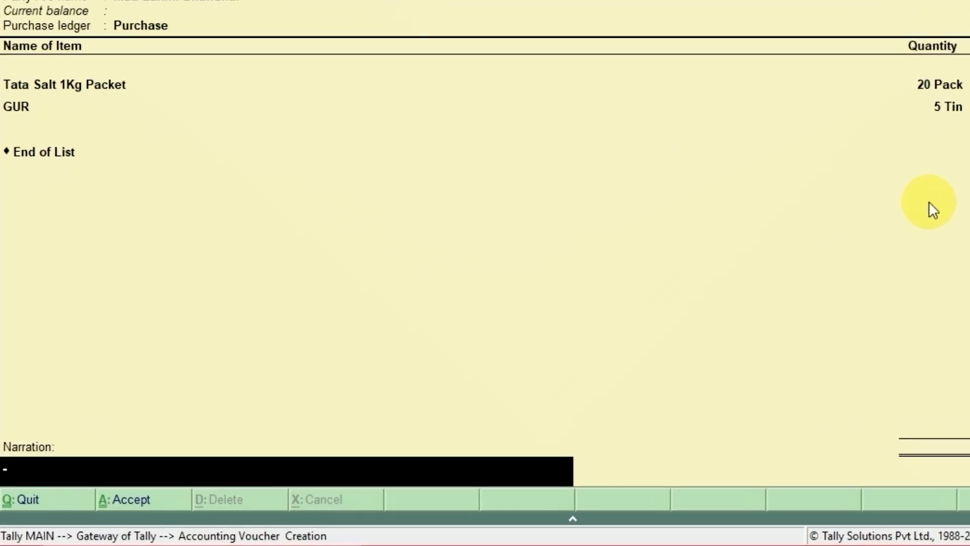
{"action": "type", "text": "Bein"}
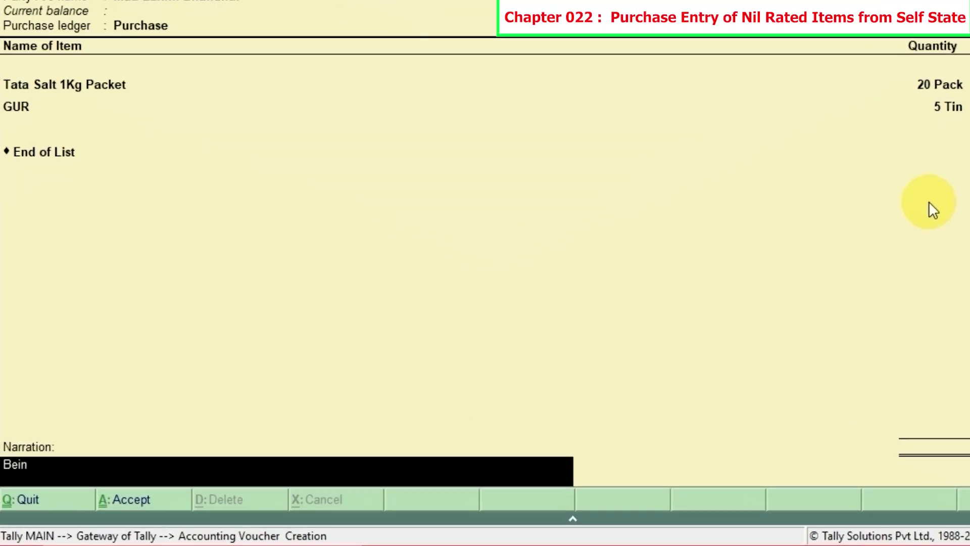
{"action": "type", "text": "g the goods purchased in"}
{"action": "type", "text": "credir"}
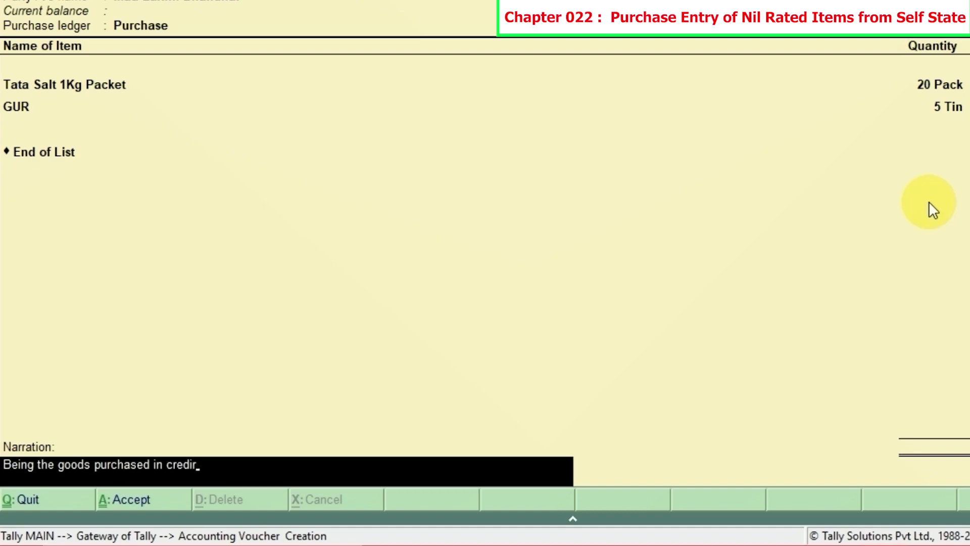
{"action": "key", "text": "BackSpace"}
{"action": "type", "text": "t"}
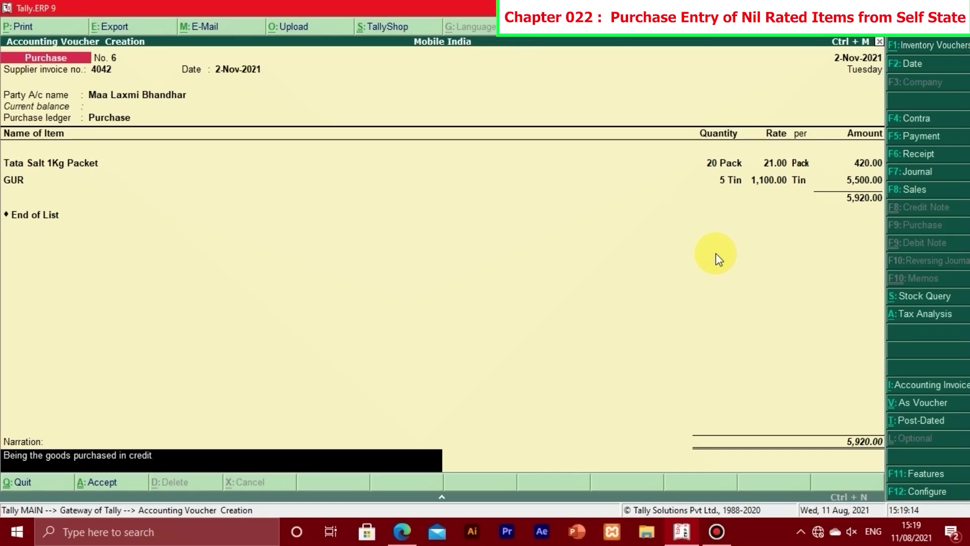
{"action": "key", "text": "Return"}
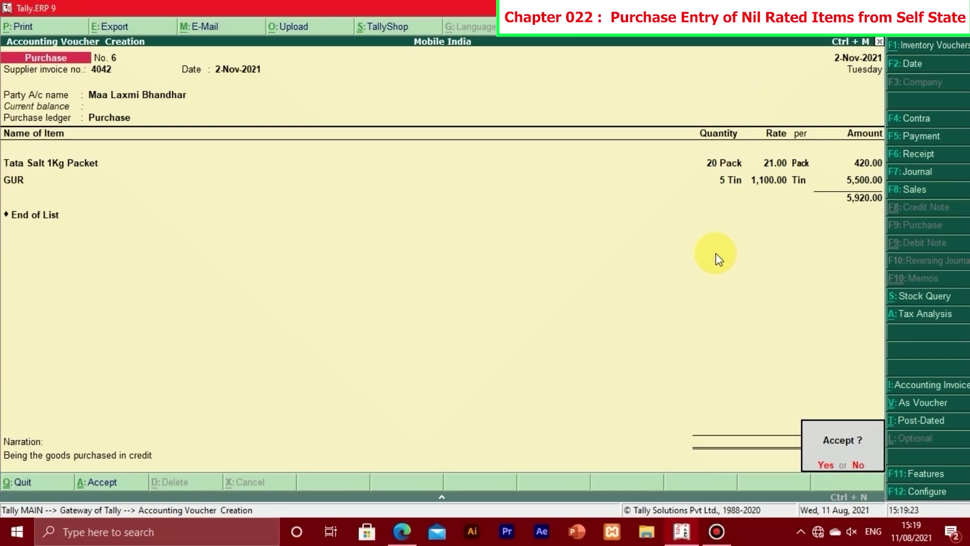
Accept purchase voucher No. 6, bringing up a blank voucher No. 7 dated 2-Nov-2021.
{"action": "key", "text": "Return"}
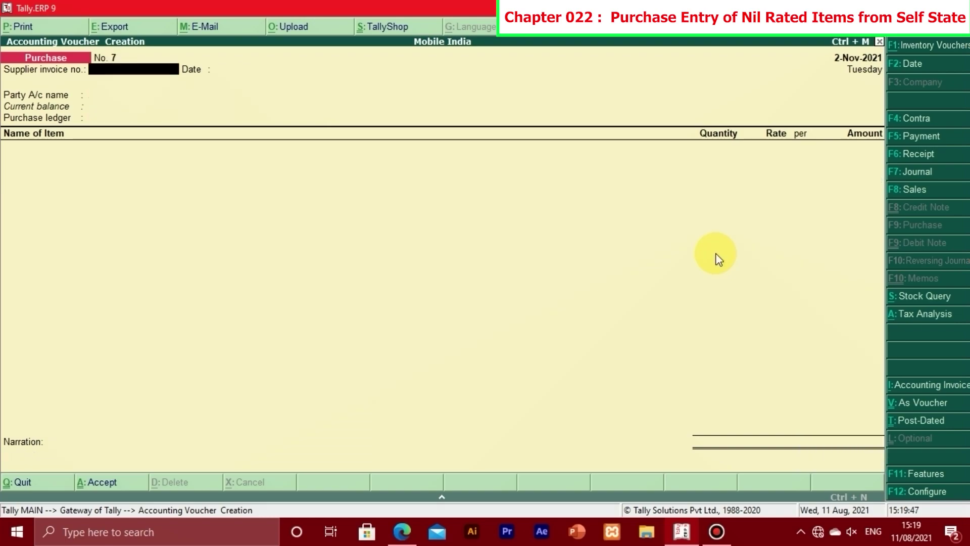